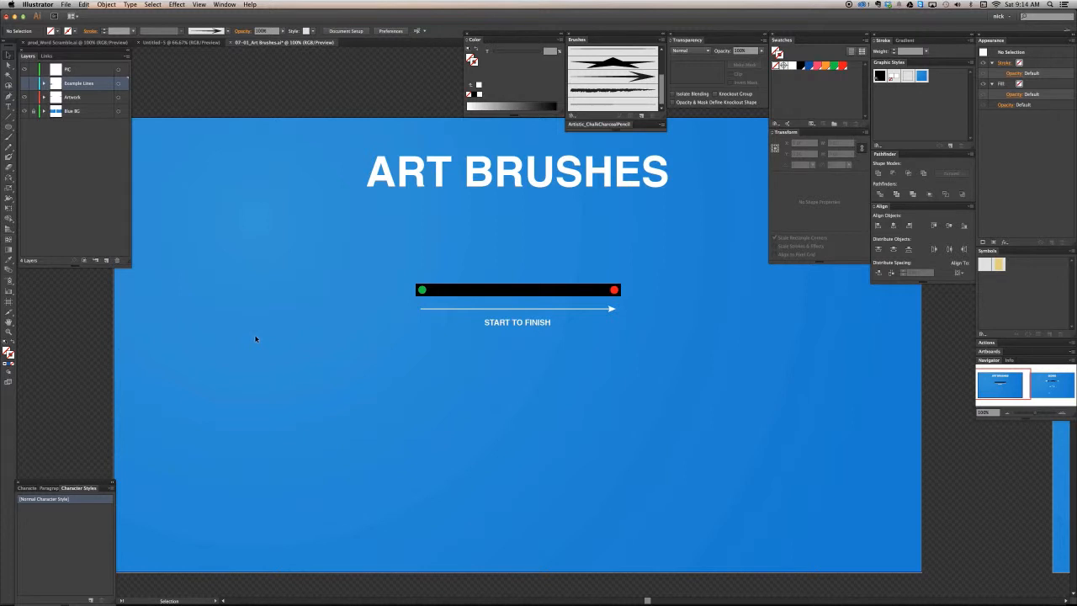
drag(514, 372, 501, 375)
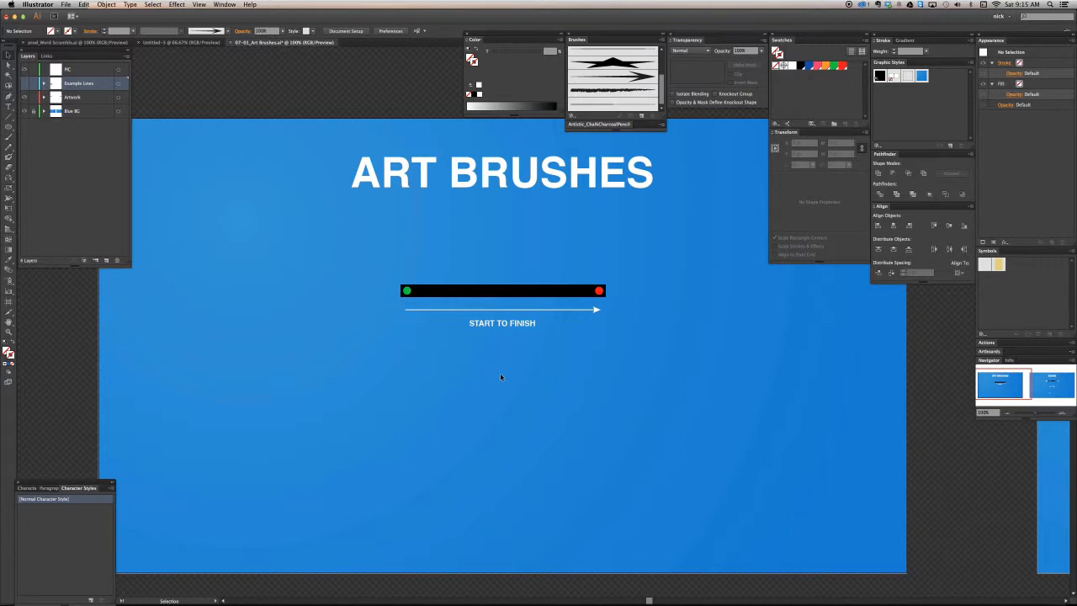
key(a)
key(super+equal)
key(space)
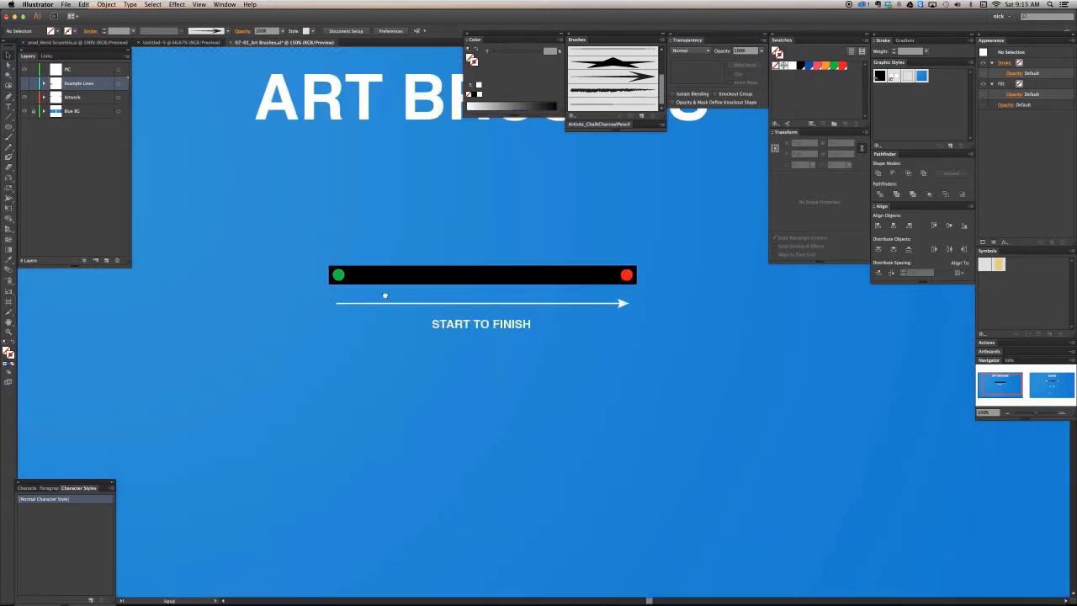
drag(385, 282, 388, 305)
click(388, 303)
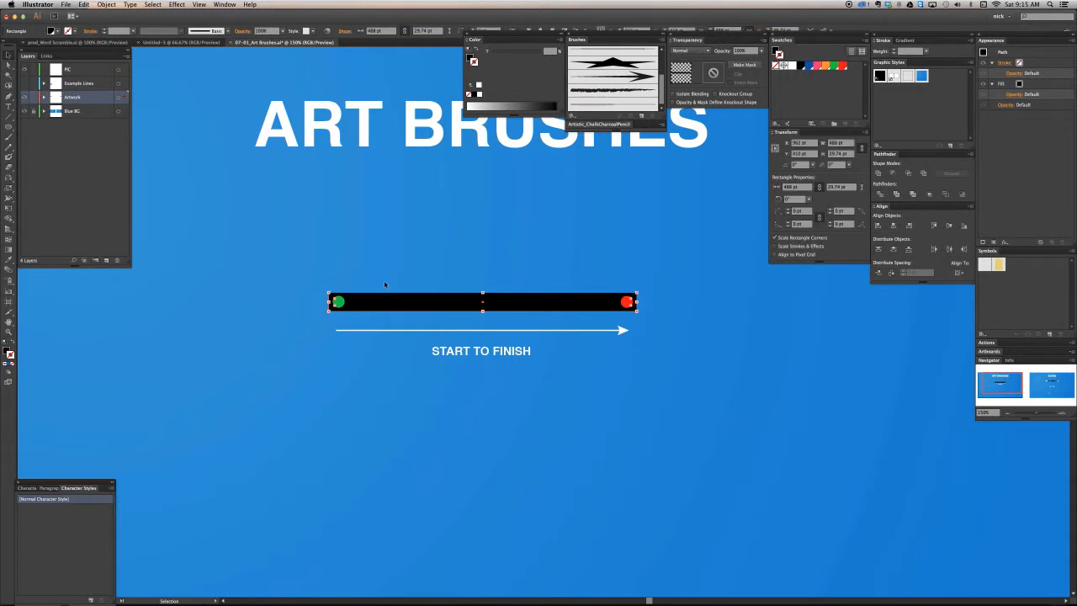
click(384, 280)
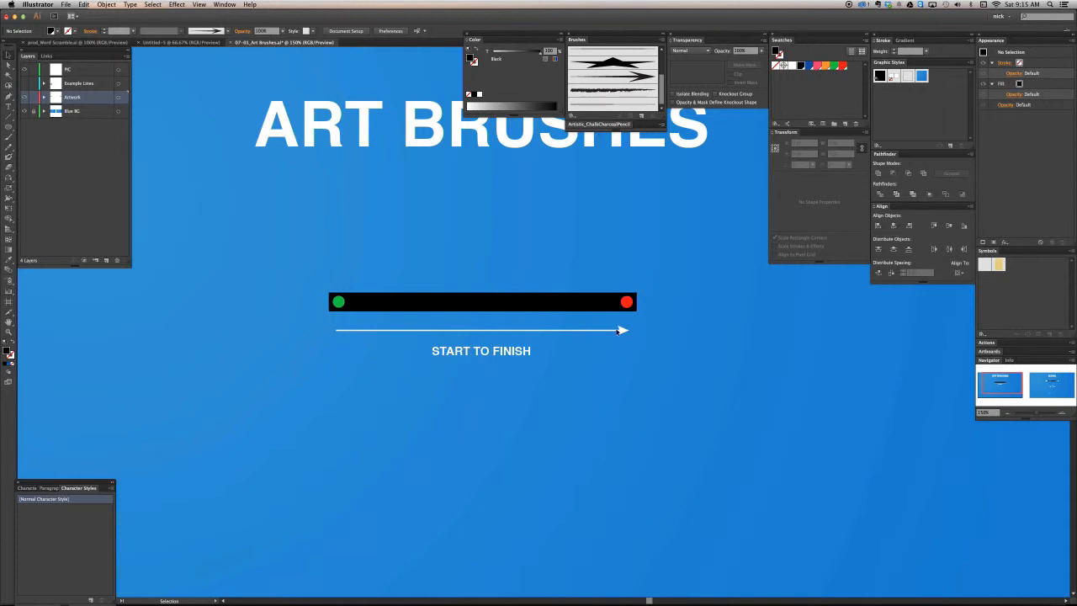
Duplicate the black bar with its green and red dots toward the lower left of the artboard and rotate the copy to vertical.
click(337, 293)
drag(333, 284, 203, 463)
key(r)
key(v)
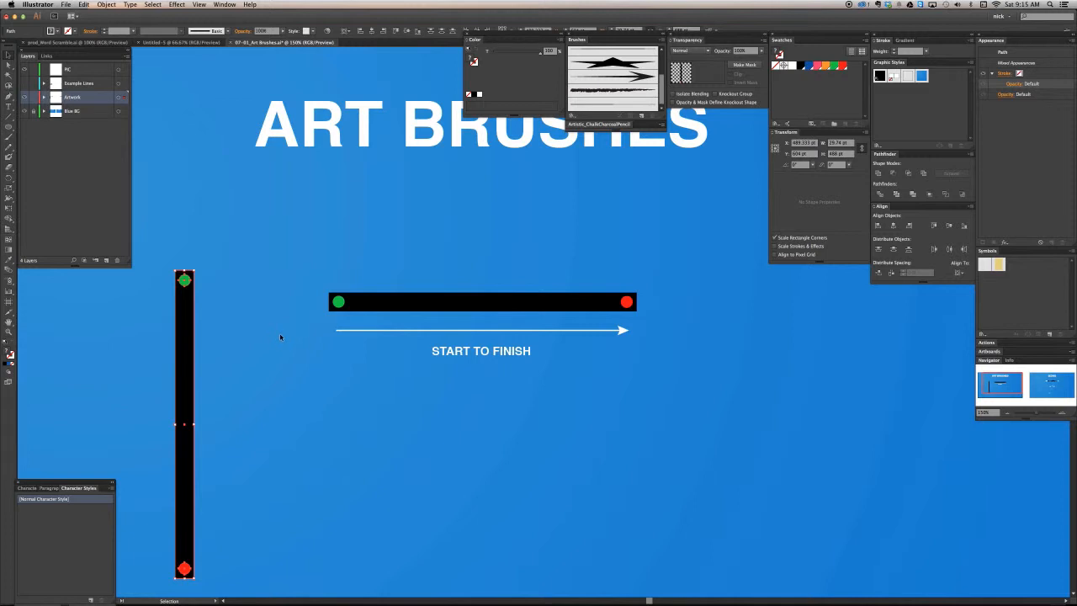
Rotate the vertical copy freely to slanted angles and delete it.
key(r)
drag(393, 385, 224, 356)
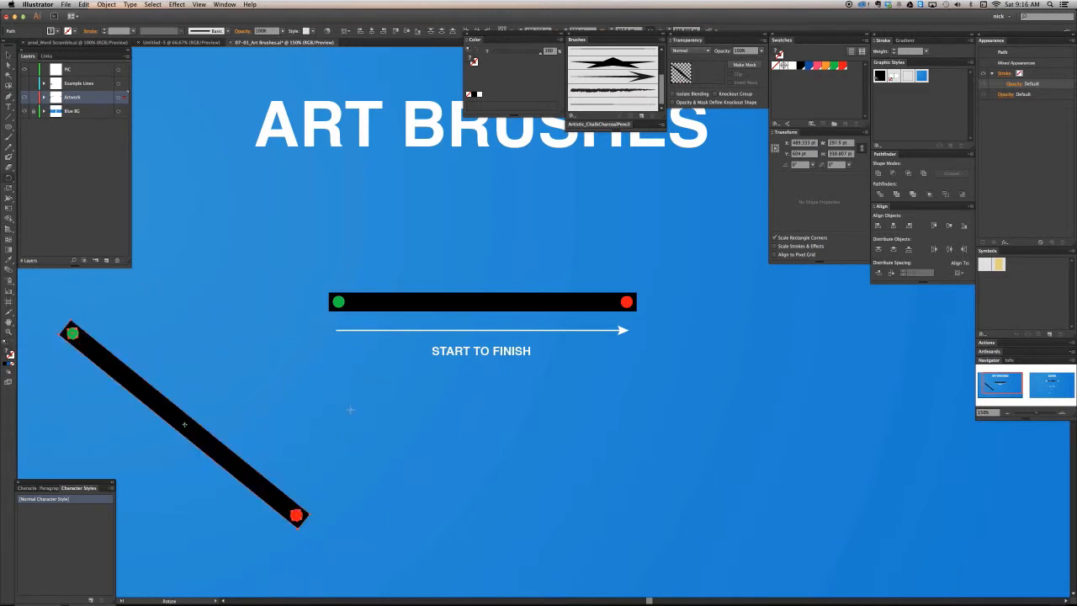
drag(365, 330, 294, 274)
key(v)
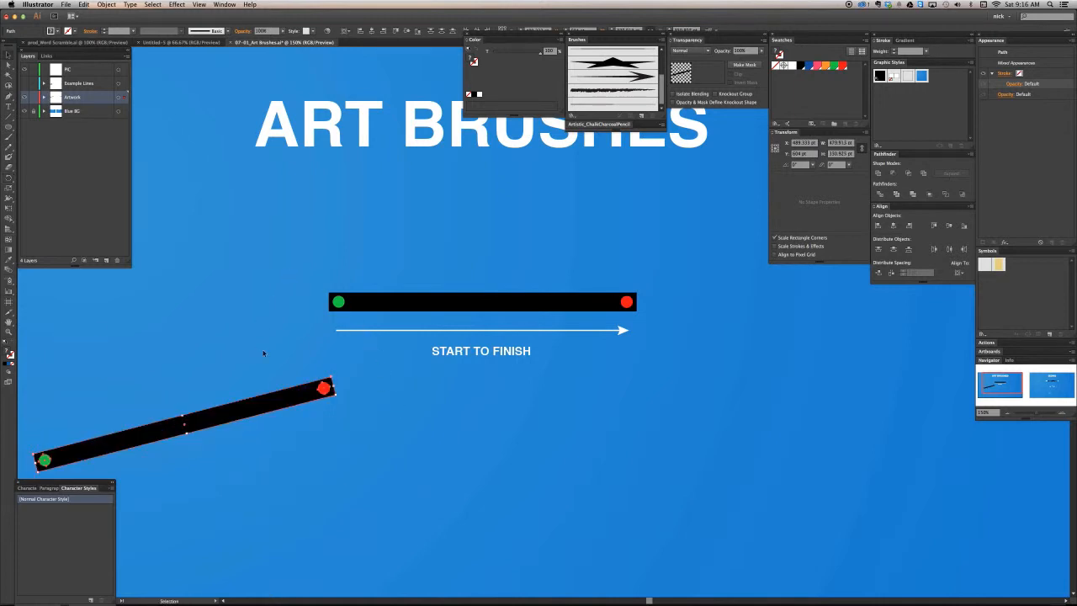
key(Delete)
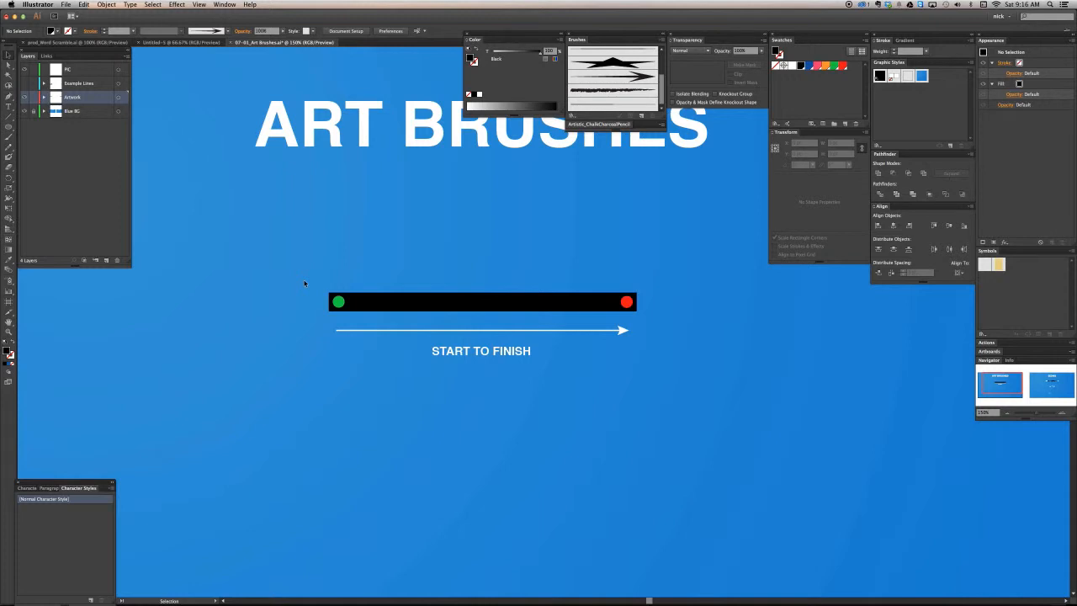
Start a new Art Brush from the horizontal black bar together with its green and red dots.
drag(425, 290, 642, 308)
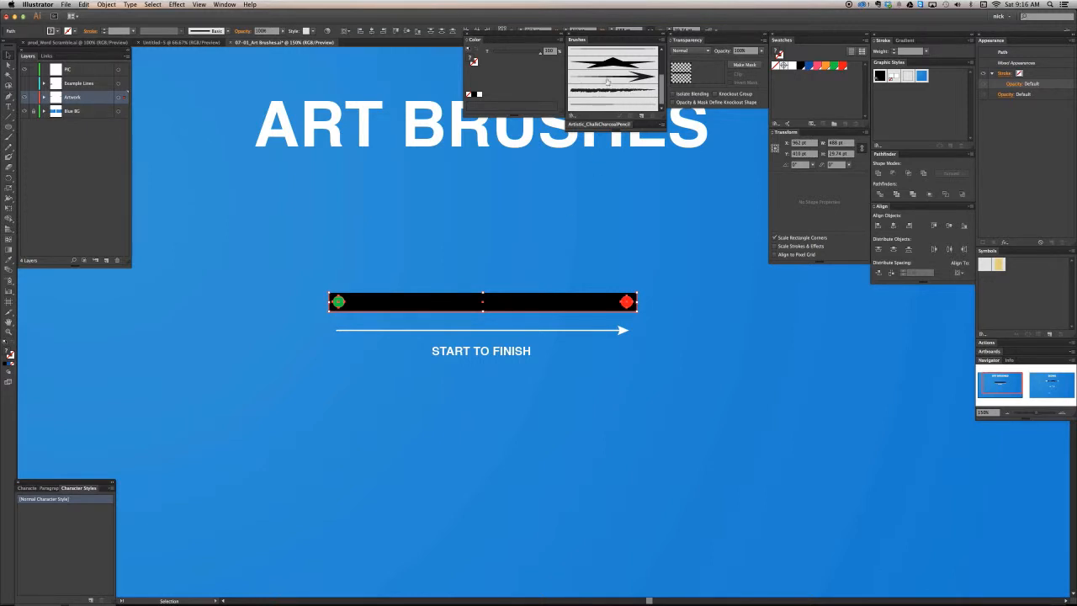
scroll(625, 102, down, 1)
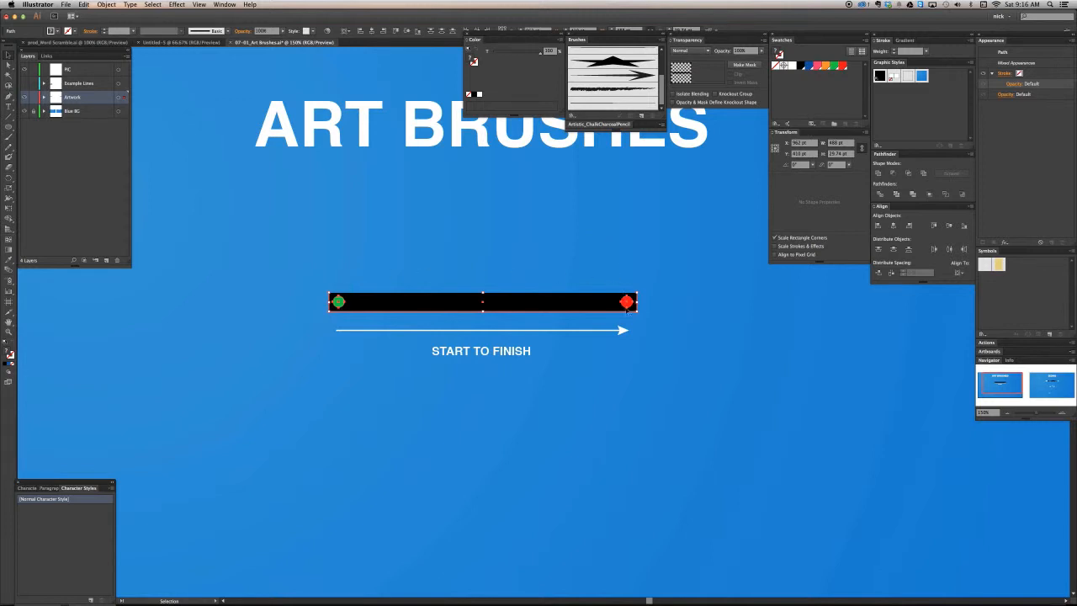
drag(619, 301, 641, 100)
click(641, 117)
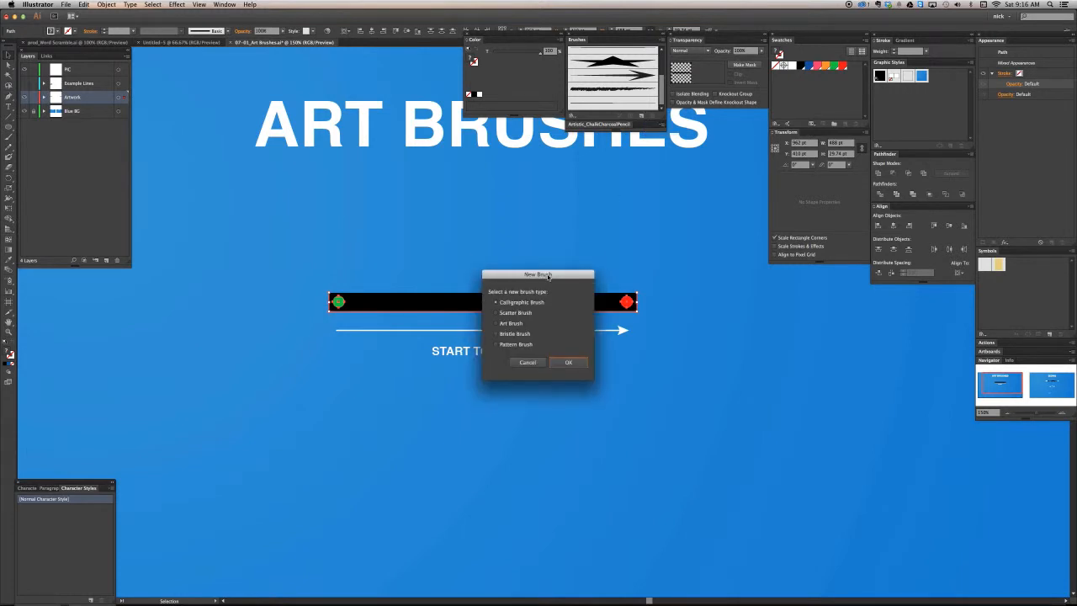
drag(548, 276, 535, 234)
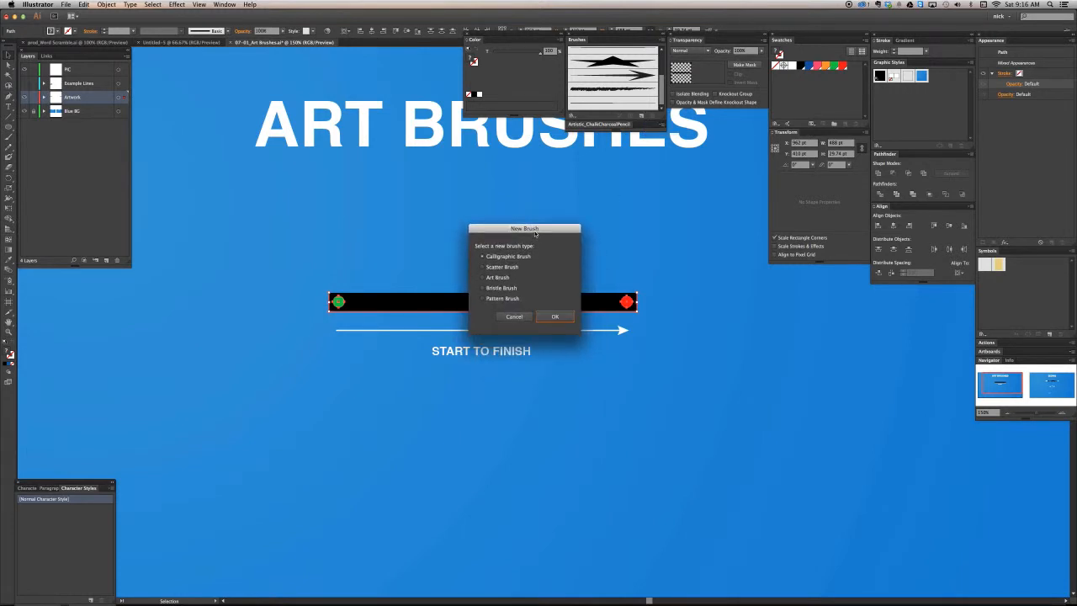
click(507, 278)
click(554, 317)
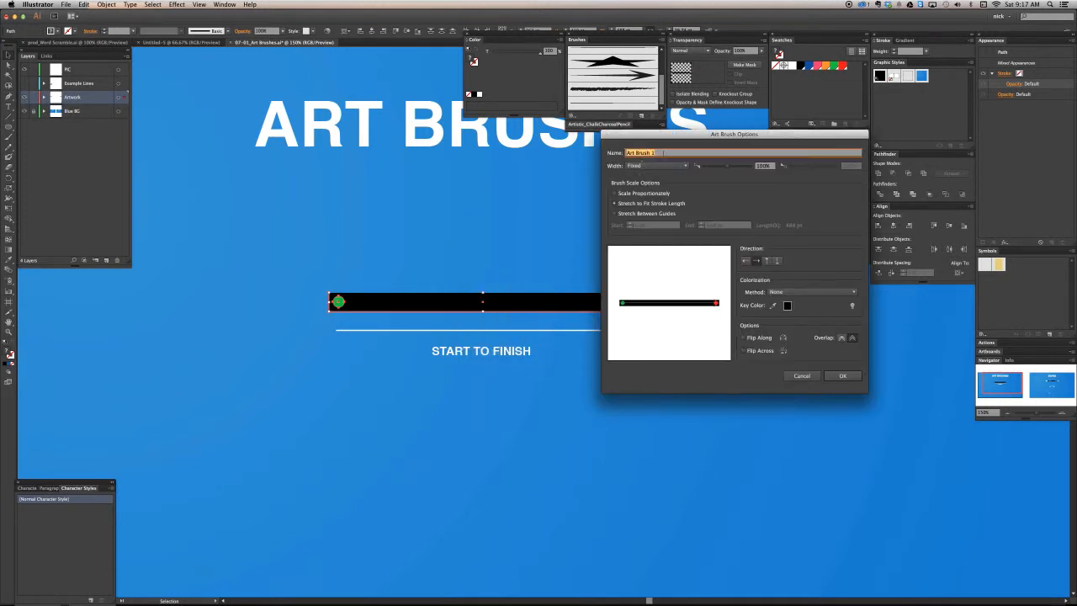
Name the art brush "Start to Finish" with Fixed width and None as the colorization method, and create it.
mouse_move(659, 135)
mouse_down()
mouse_move(748, 144)
mouse_move(720, 150)
mouse_up()
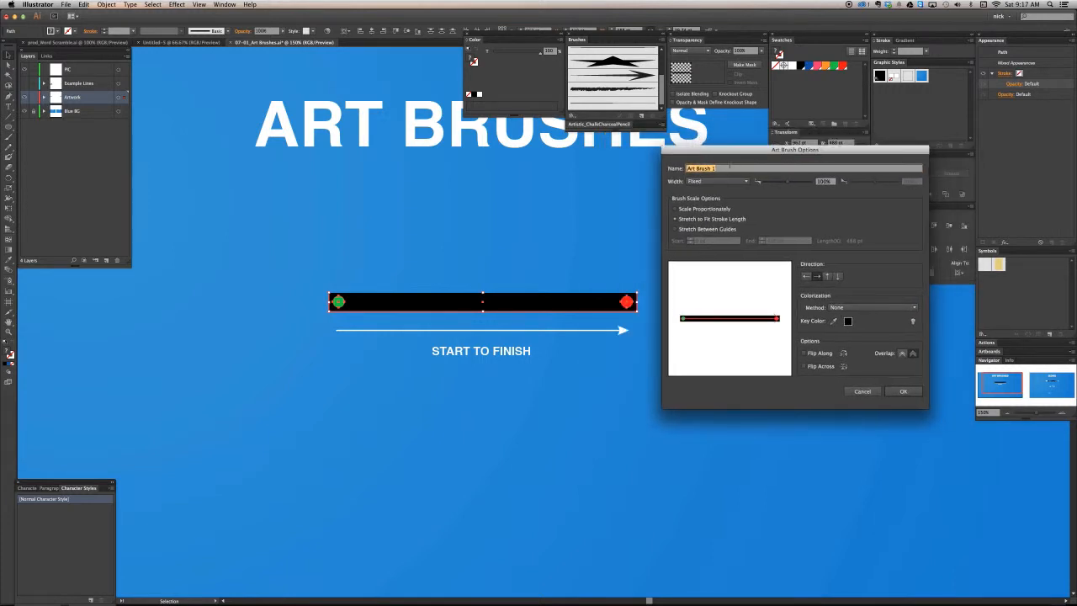
text(Start to Finish)
click(737, 183)
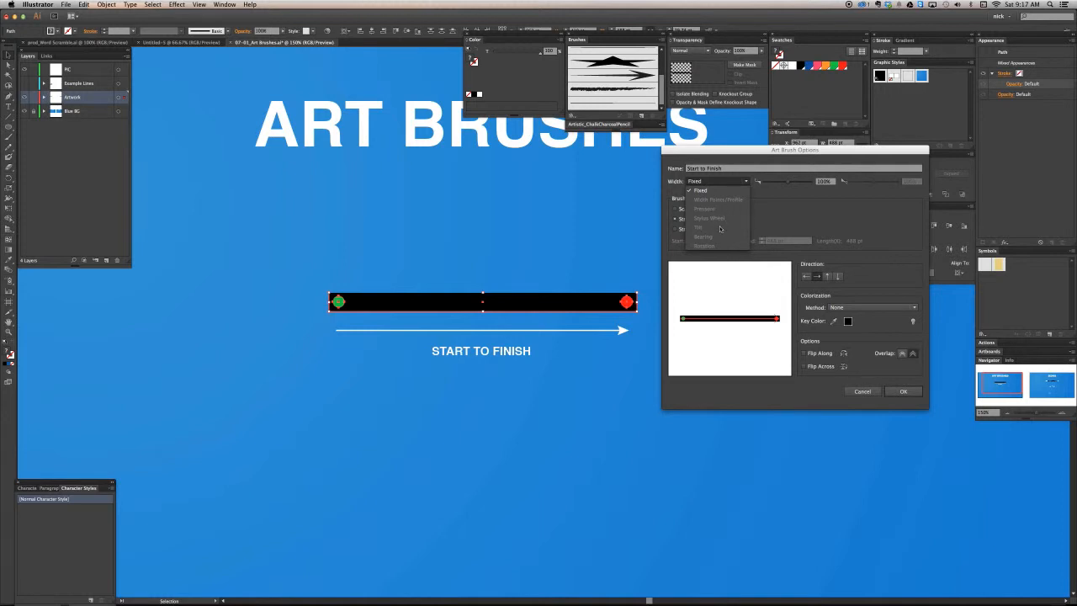
click(777, 222)
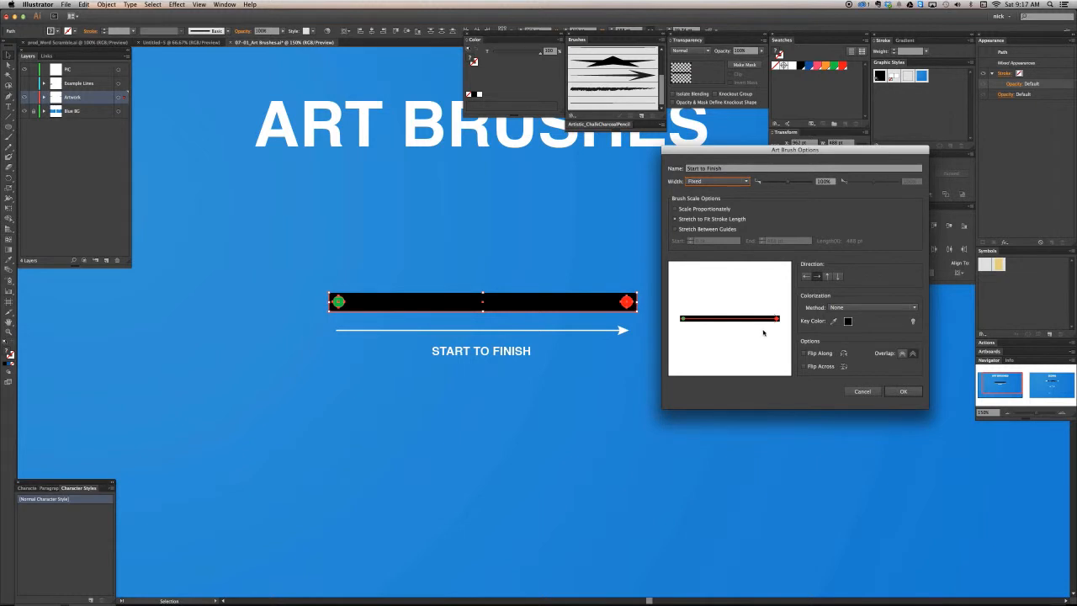
click(838, 307)
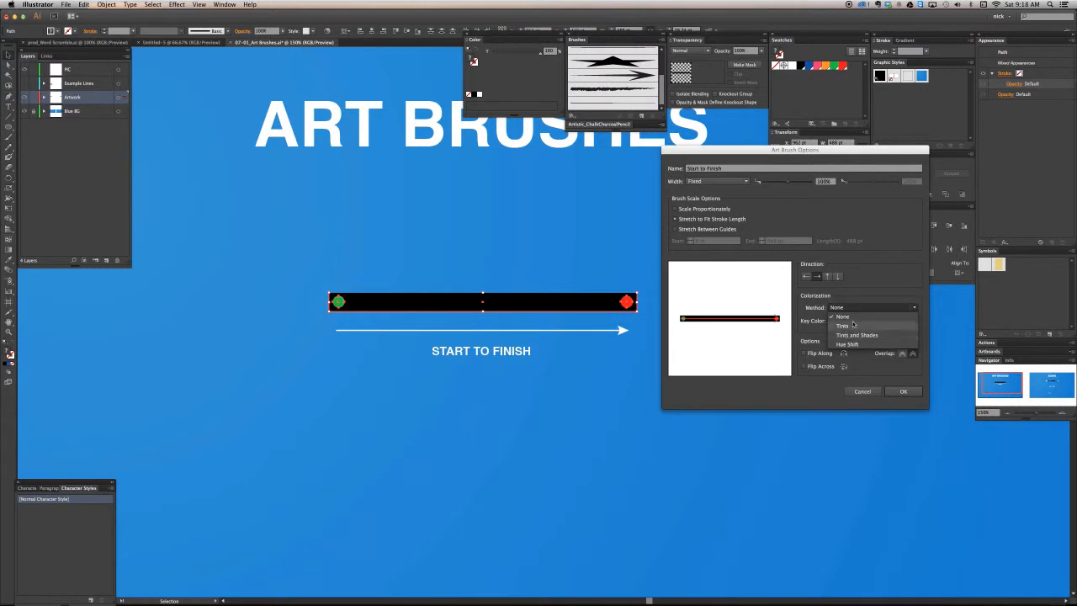
click(866, 296)
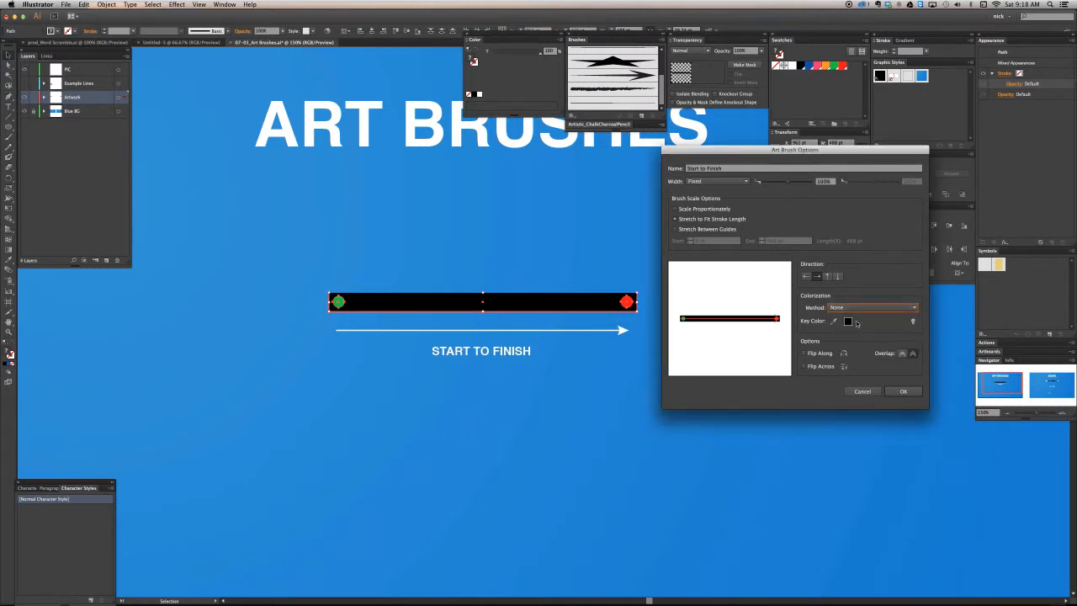
click(824, 359)
click(802, 353)
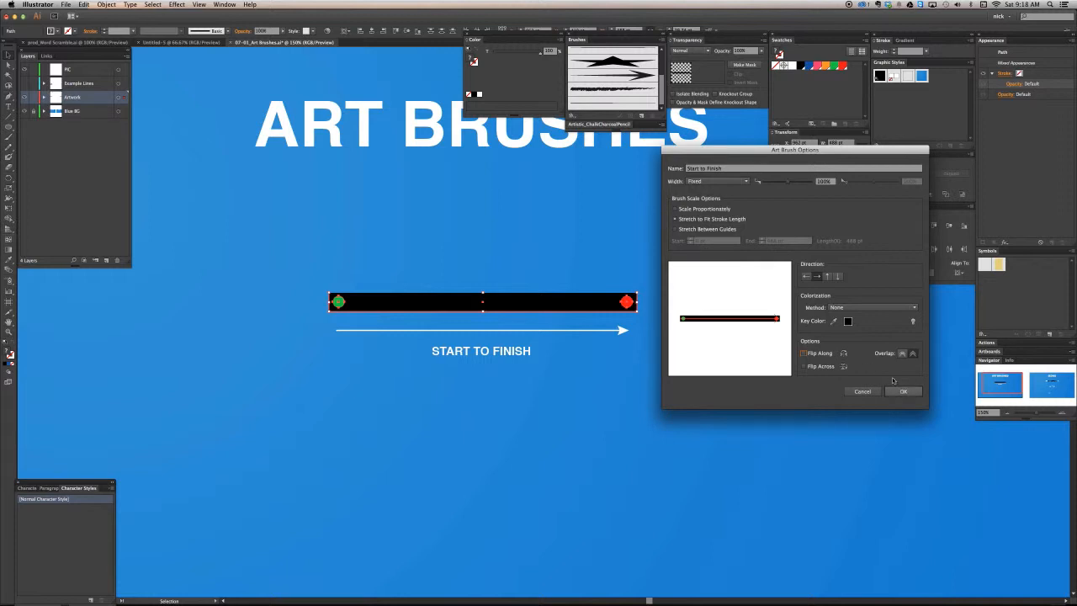
click(741, 171)
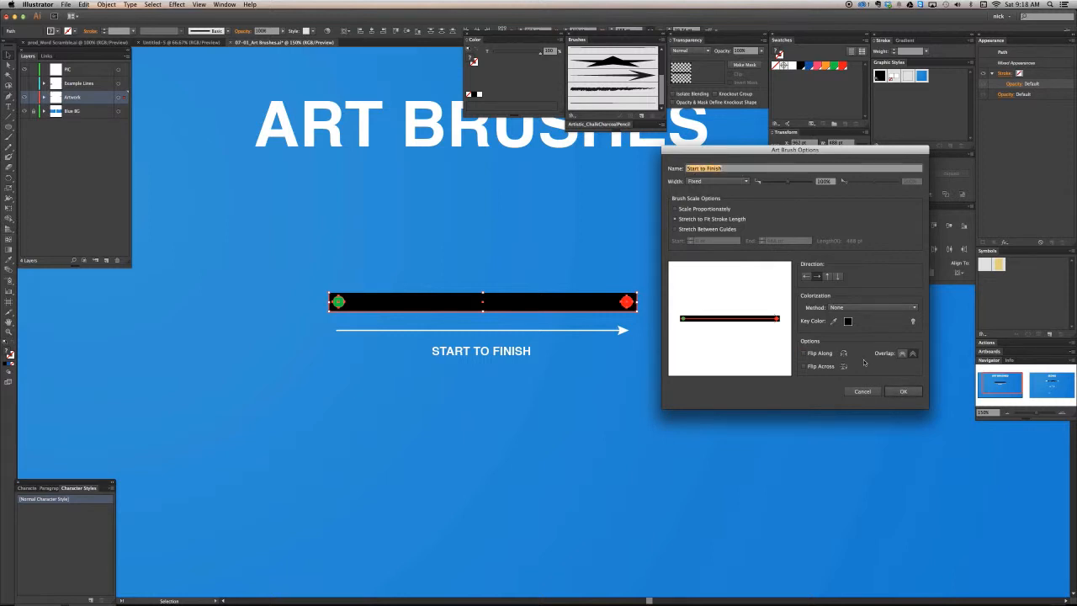
click(903, 391)
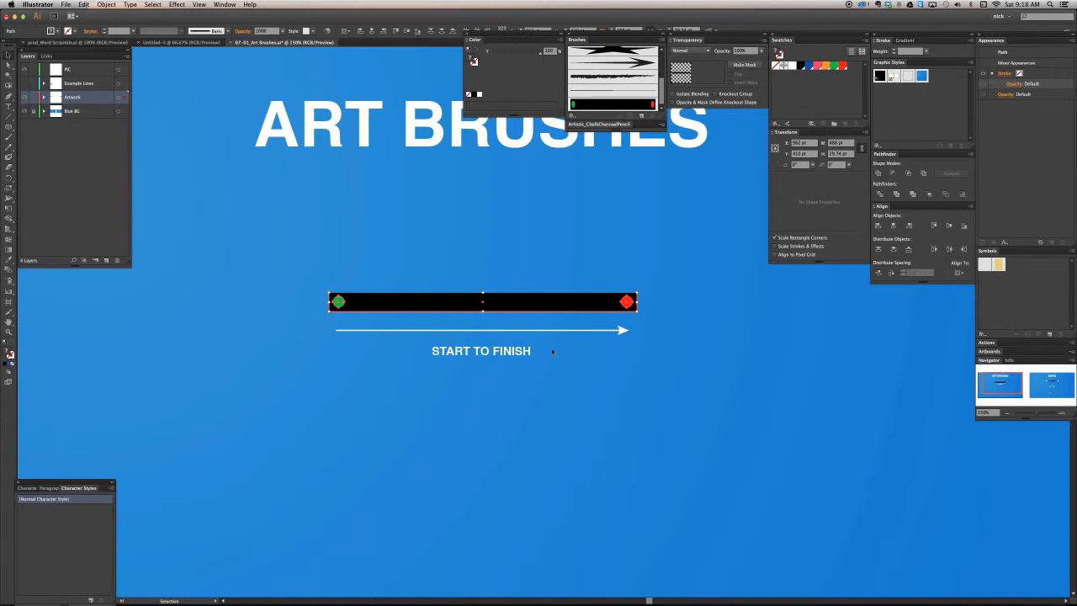
Paint a wavy freehand stroke from left to right below the START TO FINISH label with the new art brush.
scroll(551, 378, down, 2)
scroll(551, 378, left, 2)
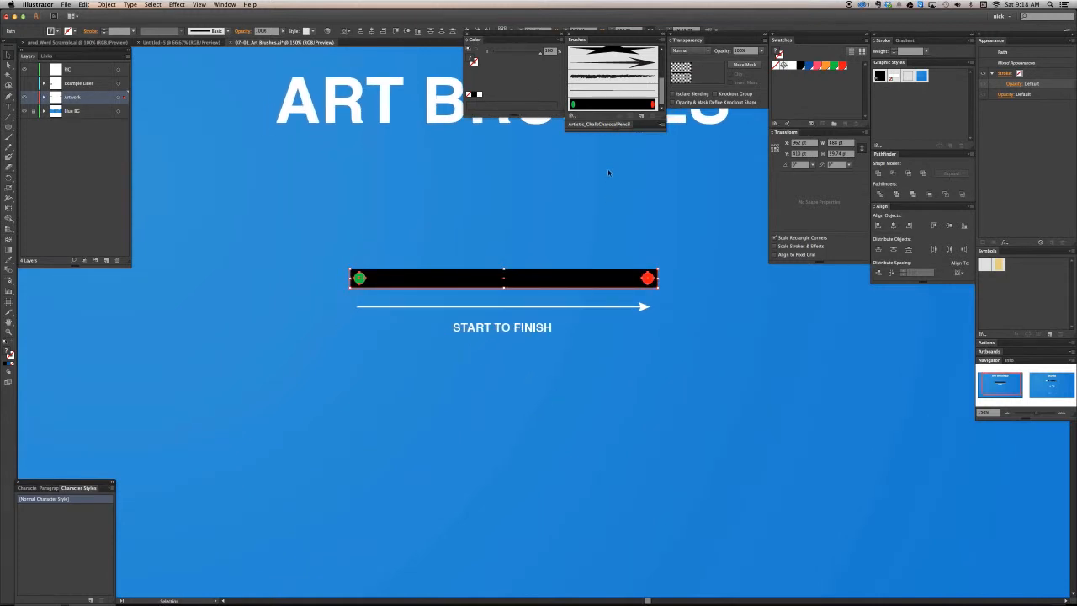
click(525, 463)
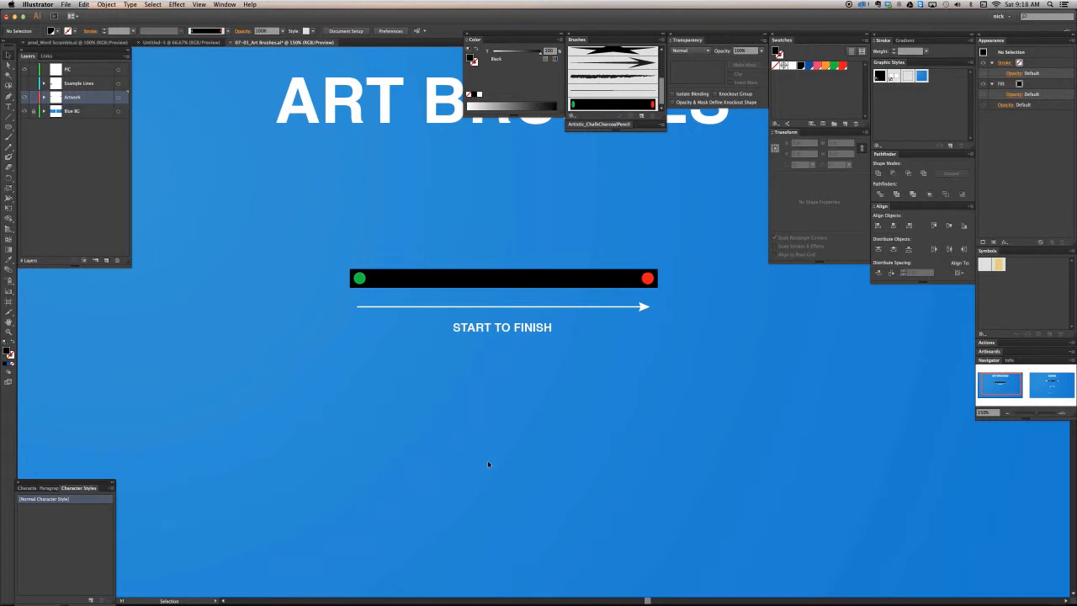
key(p)
key(n)
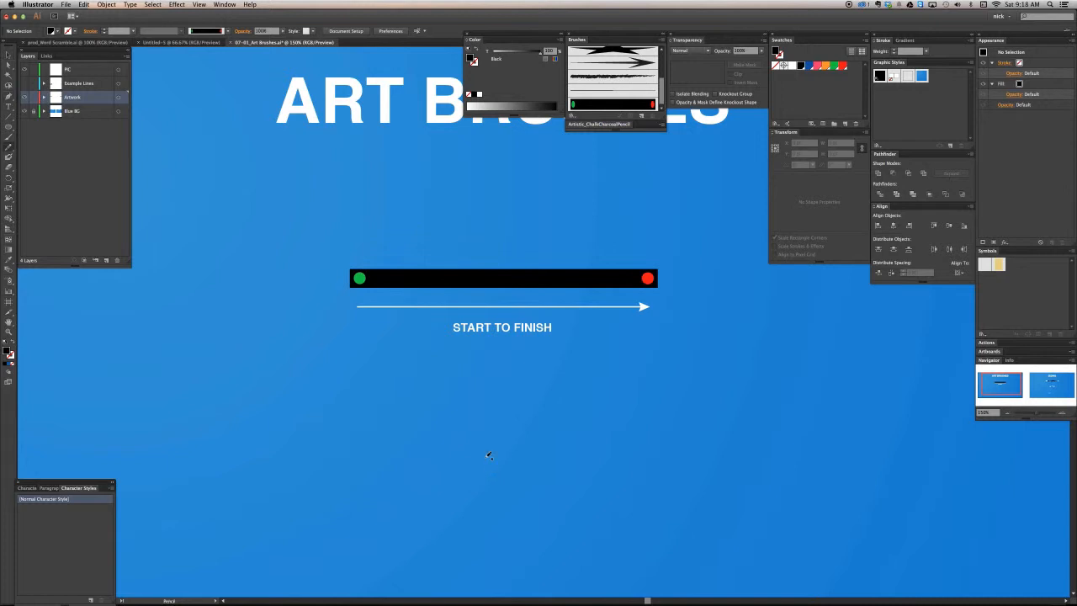
click(9, 137)
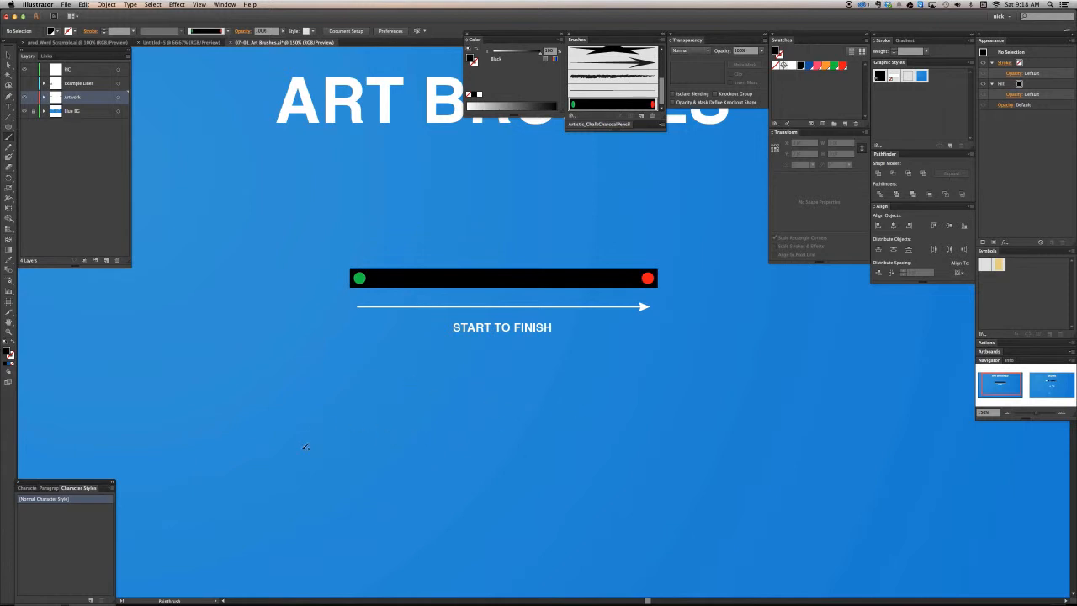
drag(317, 432, 716, 443)
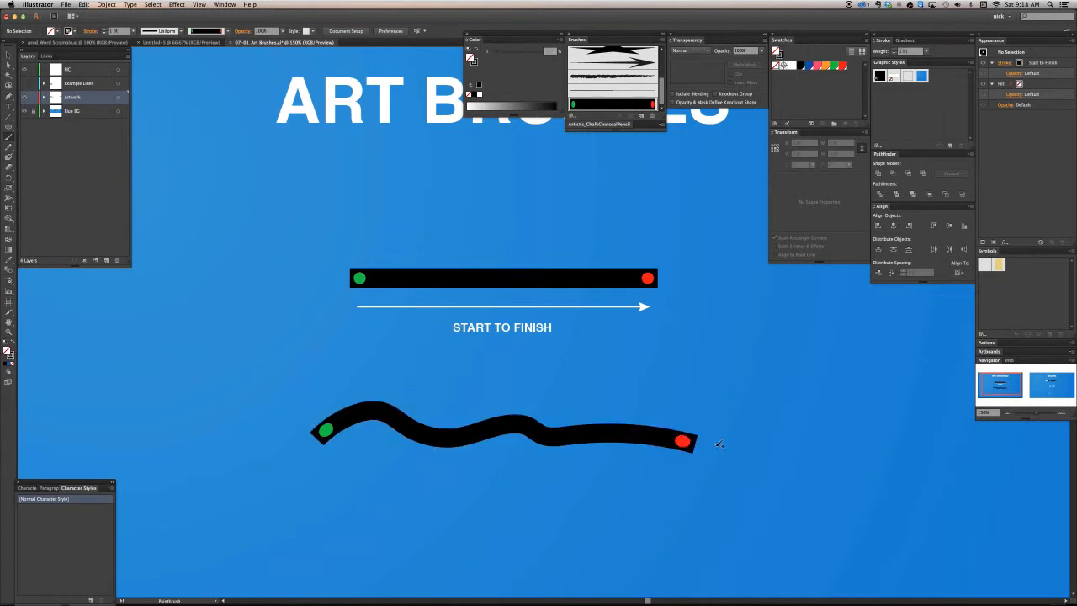
Delete the wavy painted stroke.
key(v)
click(532, 434)
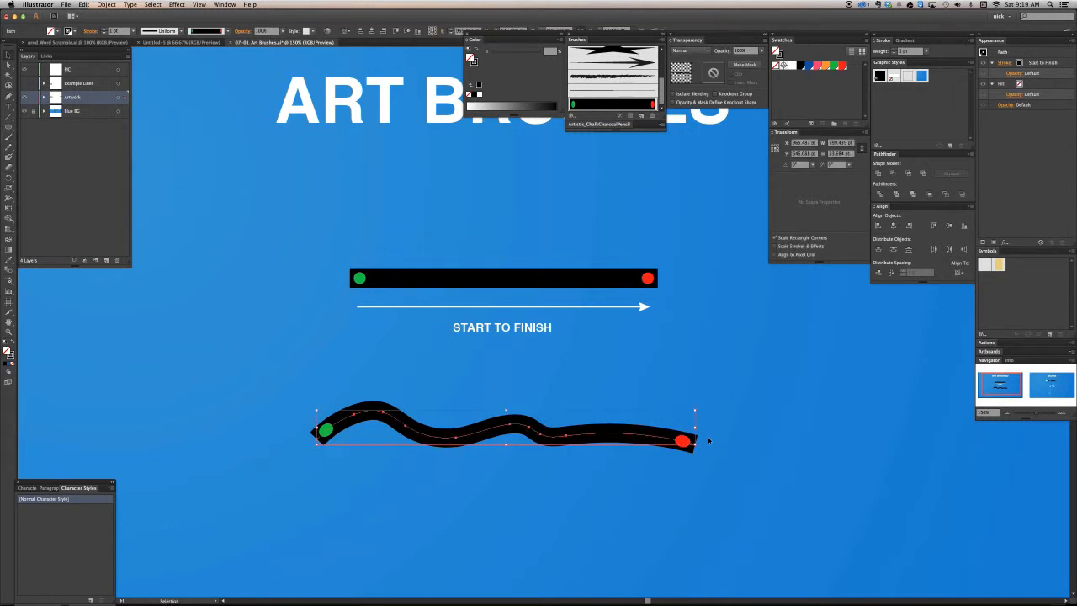
key(Delete)
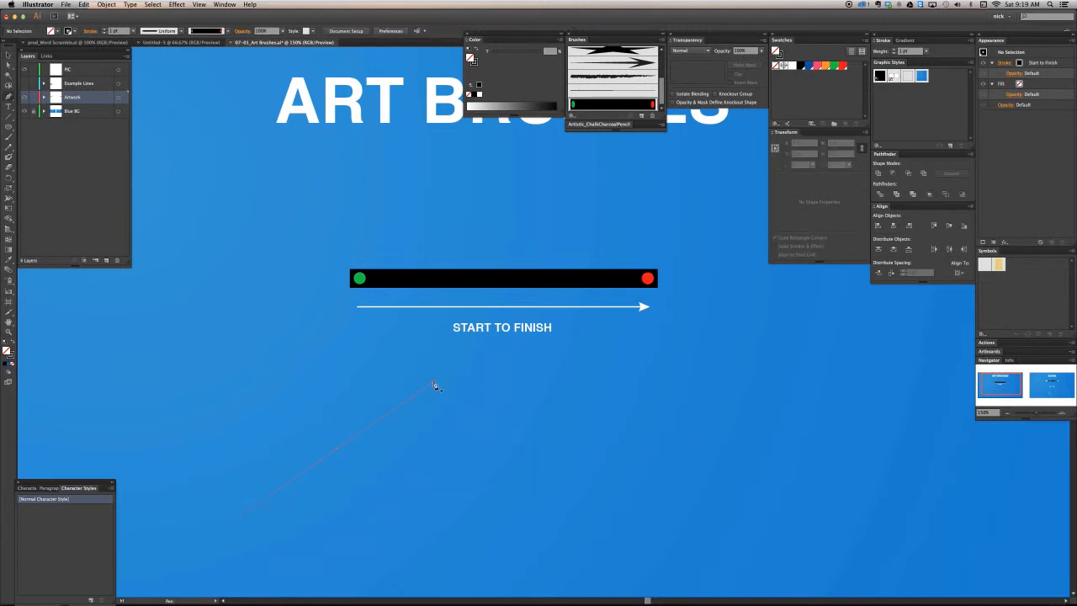
Draw an arched Pen path about 622 pt wide below the label, even out its curve with the start handle, and shift it slightly left.
click(728, 441)
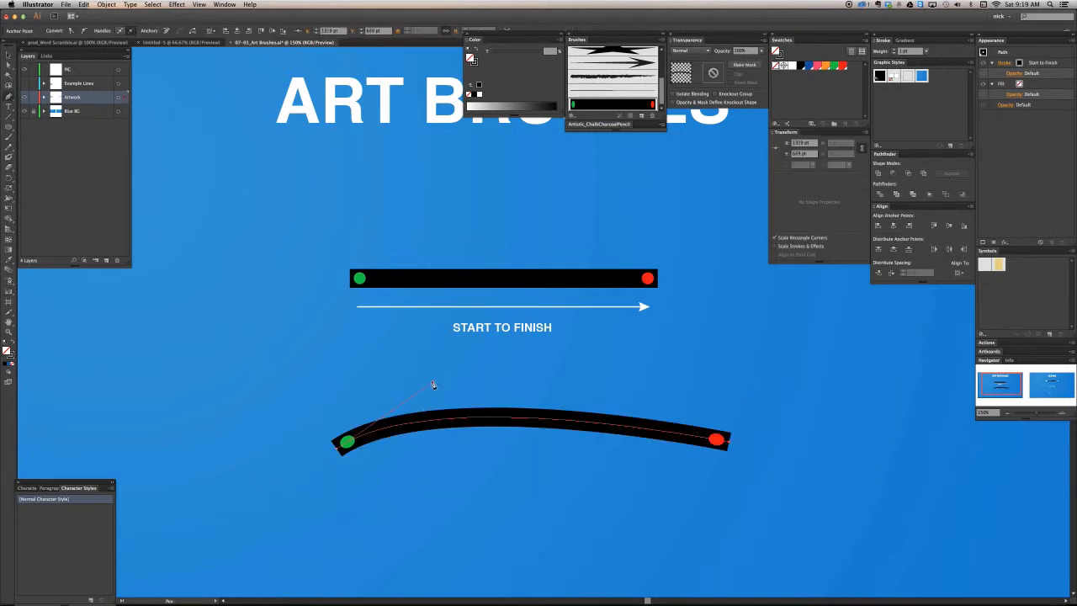
key(a)
drag(433, 384, 511, 362)
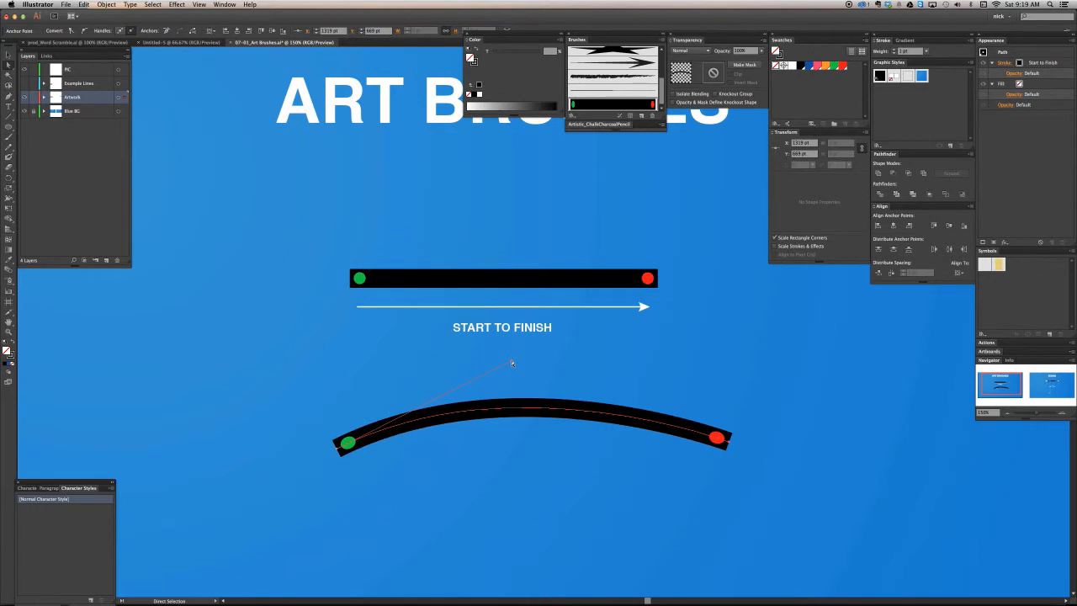
click(431, 447)
key(v)
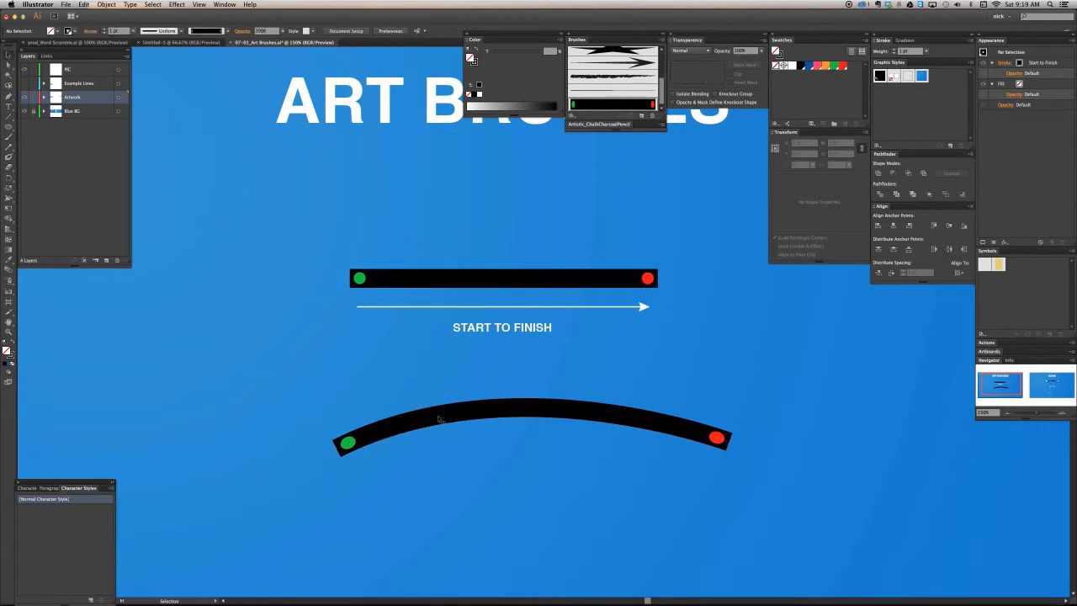
drag(426, 423, 403, 422)
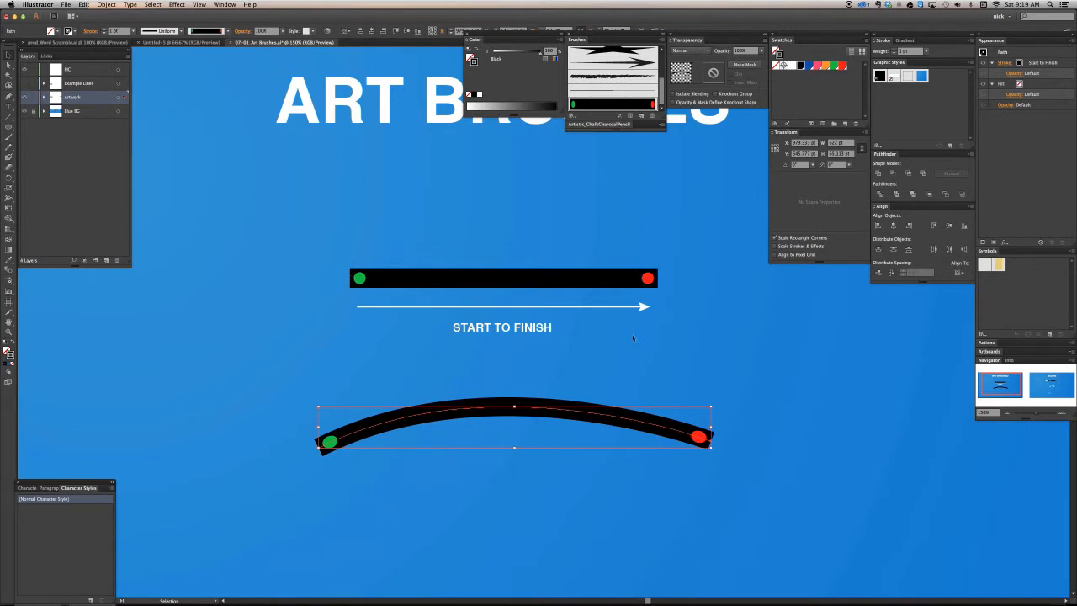
Draw a three-point S-shaped Pen path below the arch with the Start to Finish brush stroke and deselect it.
key(p)
drag(368, 513, 403, 489)
drag(547, 506, 593, 550)
drag(745, 493, 766, 463)
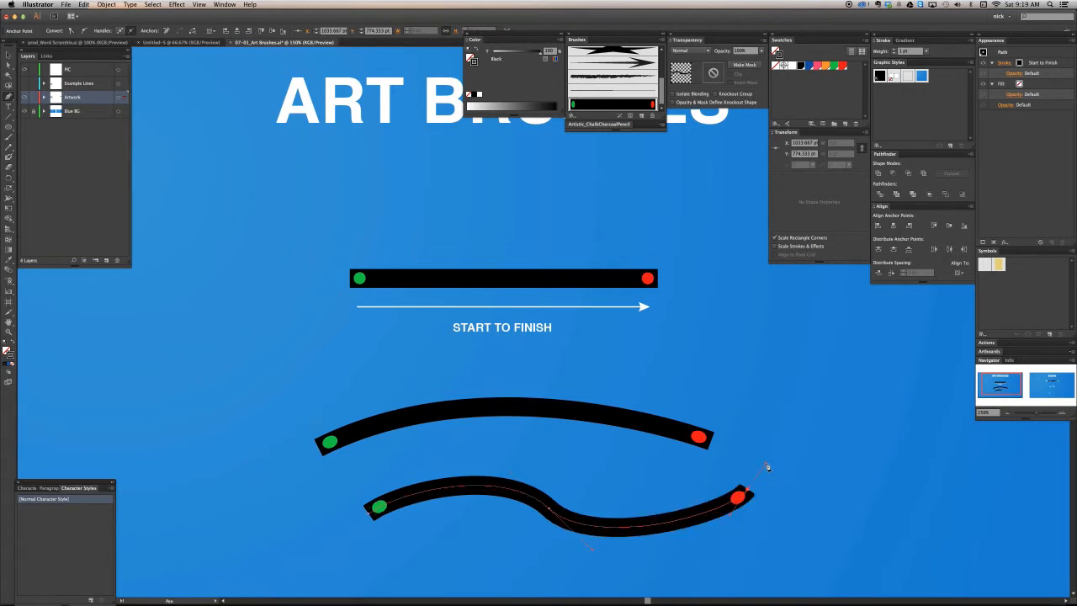
super+click(661, 493)
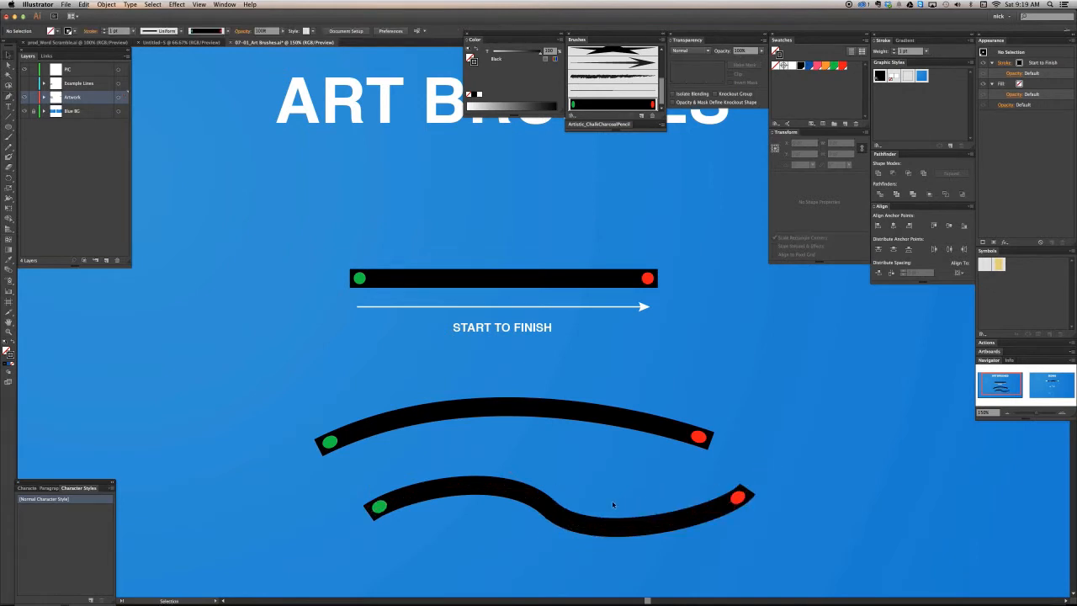
scroll(580, 496, down, 2)
key(a)
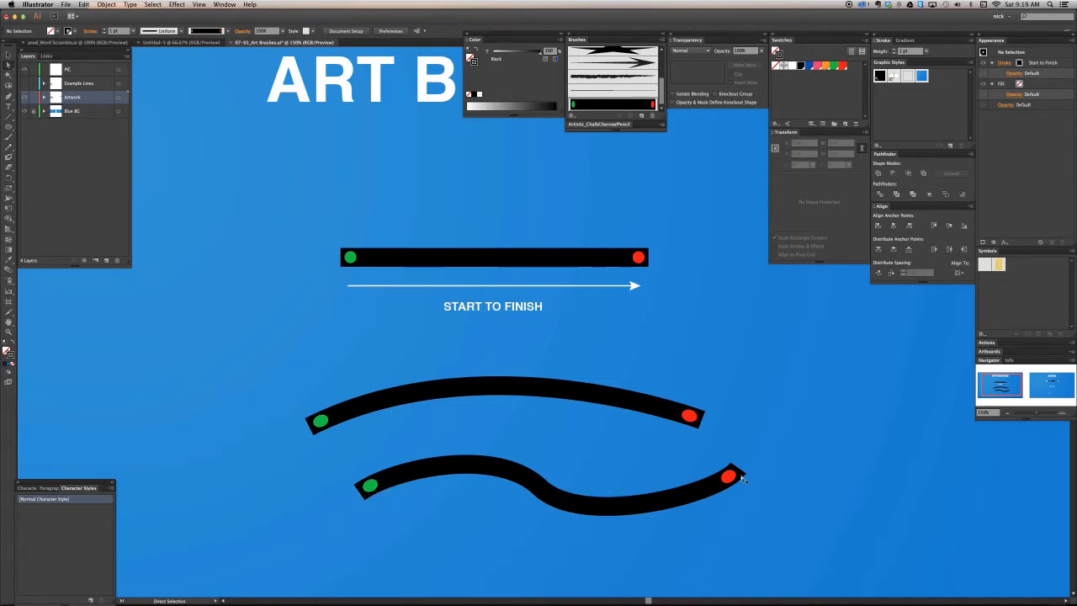
Draw an arched Pen path about 436 pt wide from right to left beside the first arch, and shift it slightly left.
key(p)
click(841, 349)
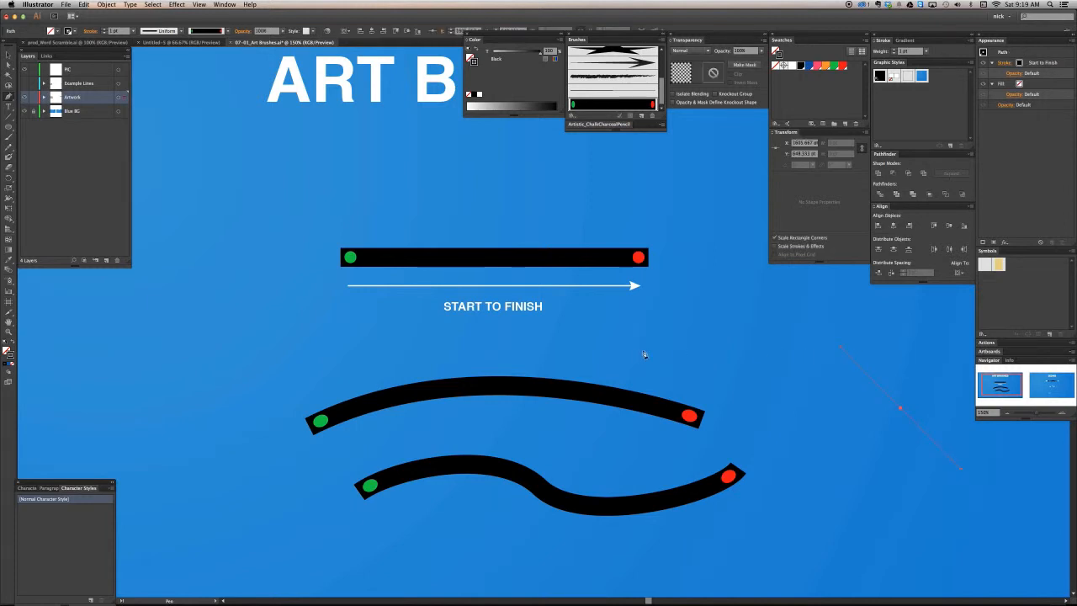
drag(557, 367, 532, 386)
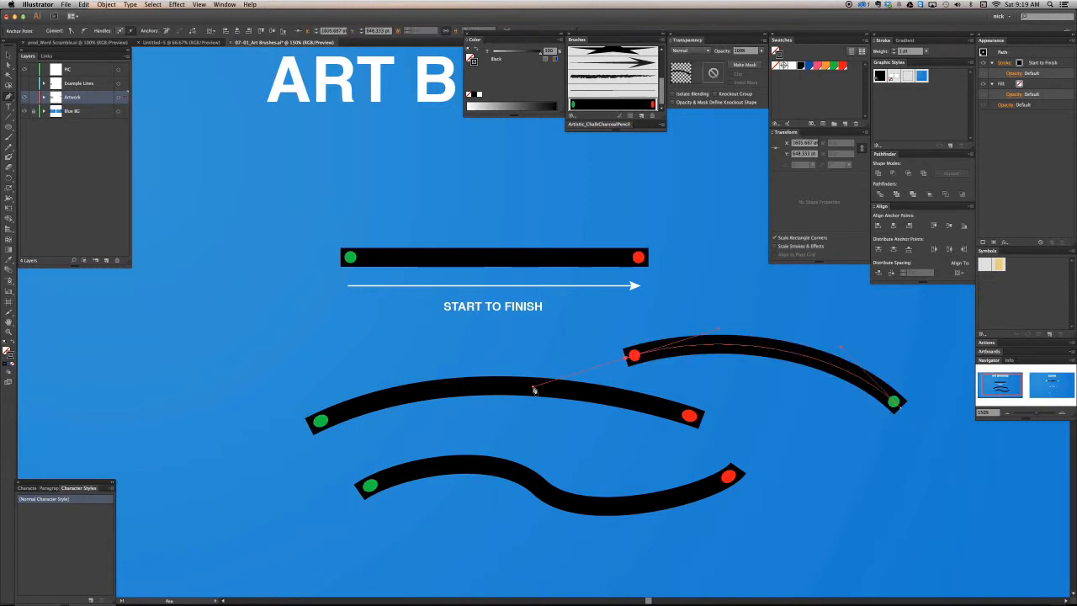
key(a)
key(v)
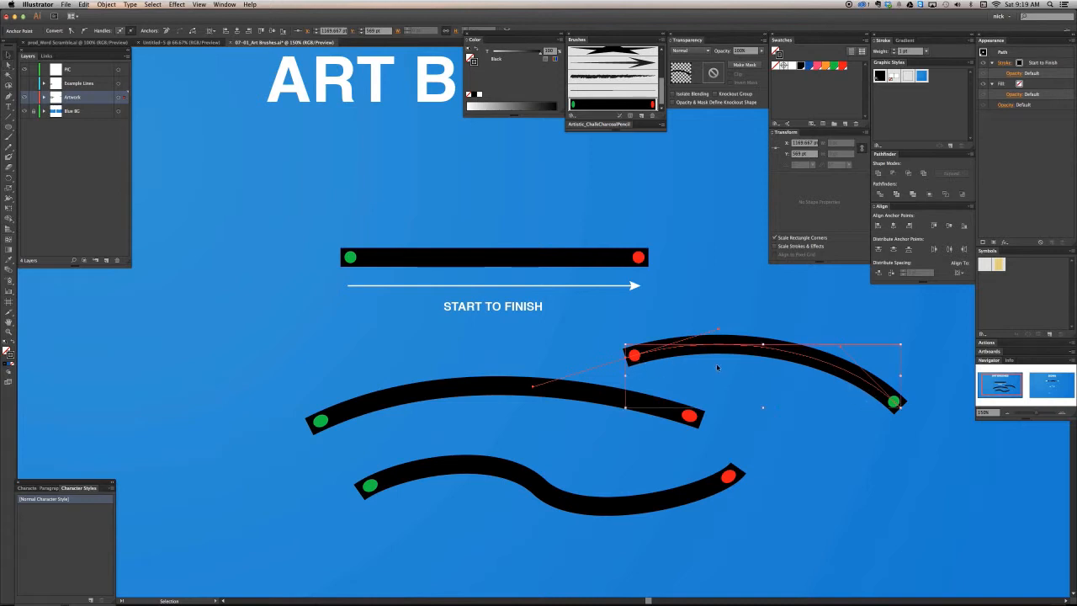
click(790, 367)
click(796, 360)
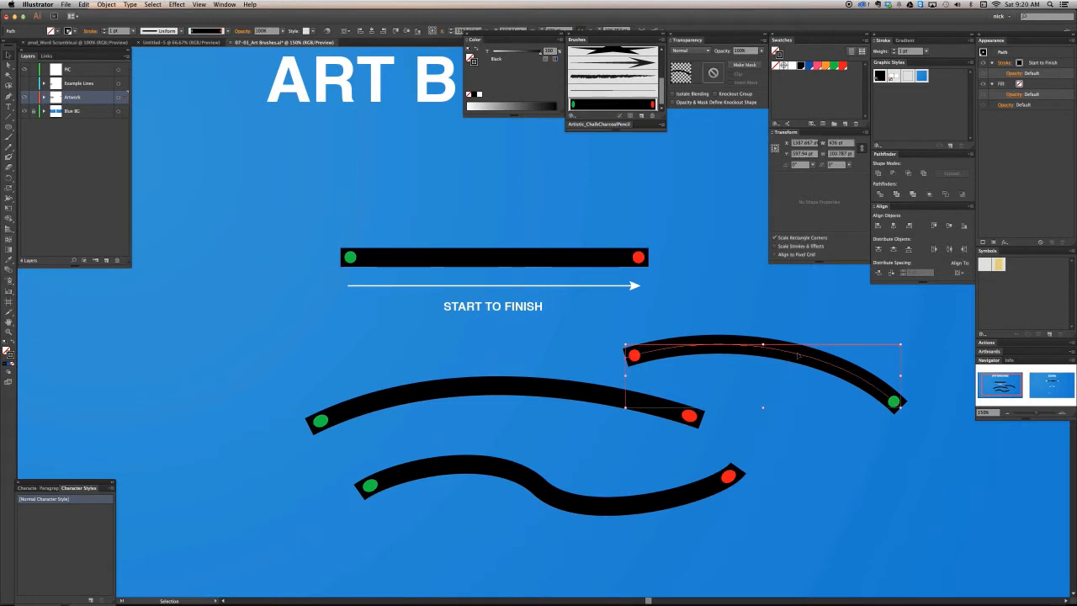
drag(798, 356, 792, 354)
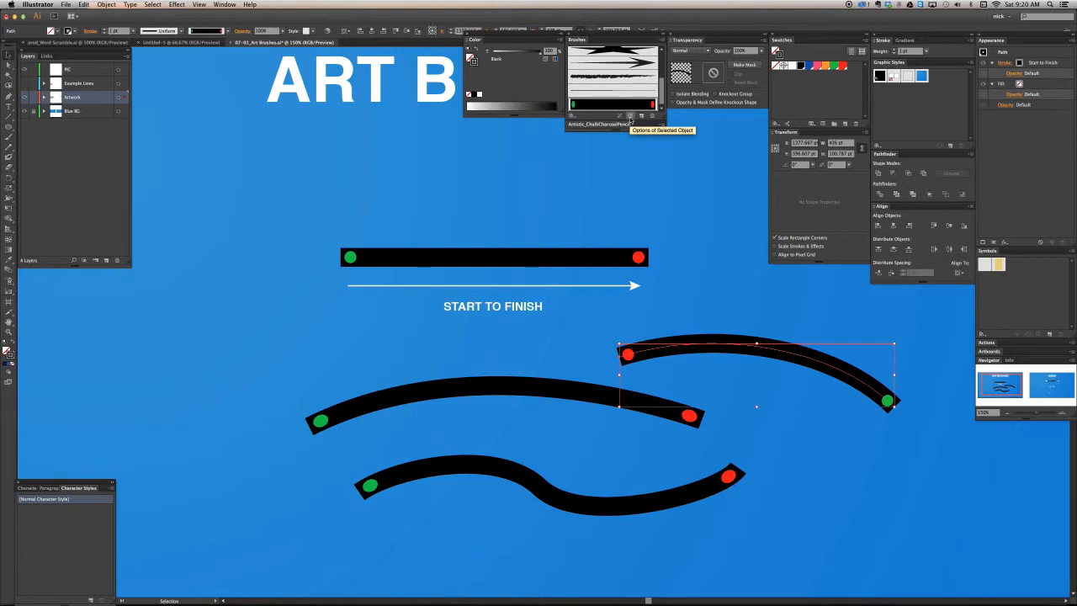
Flip the right-to-left arch's brush stroke along its path in its stroke options, try Flip Across, and deselect the arch.
click(631, 119)
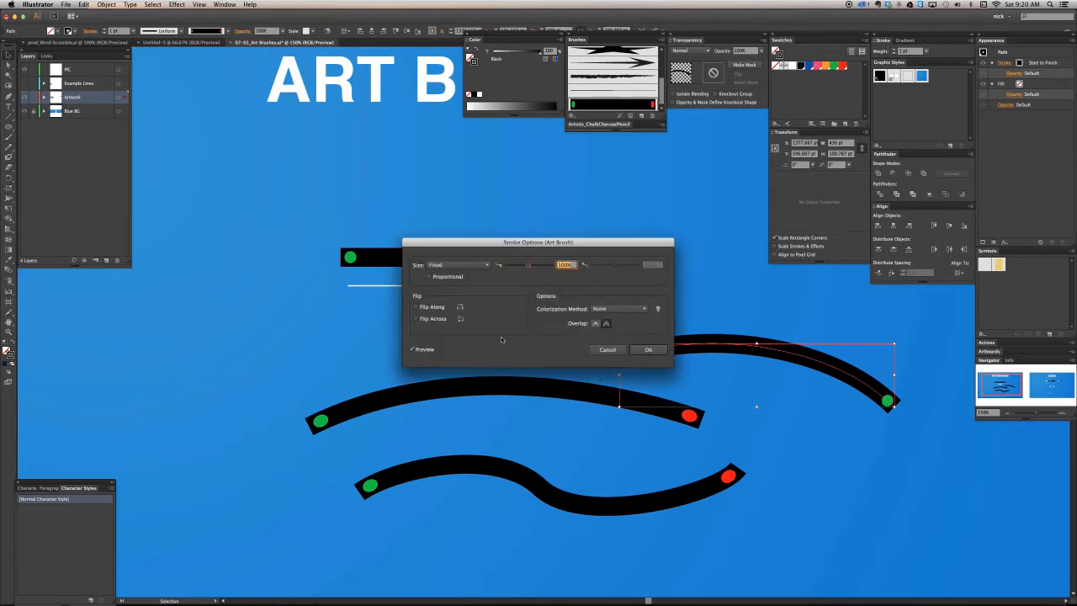
drag(532, 248, 489, 162)
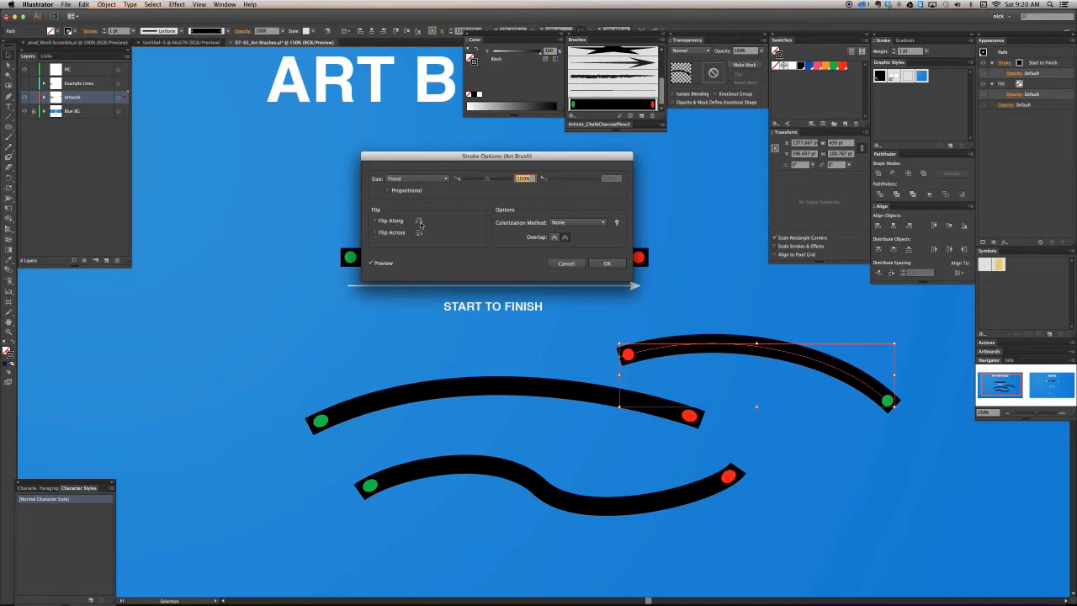
click(388, 222)
click(390, 233)
click(390, 233)
click(566, 263)
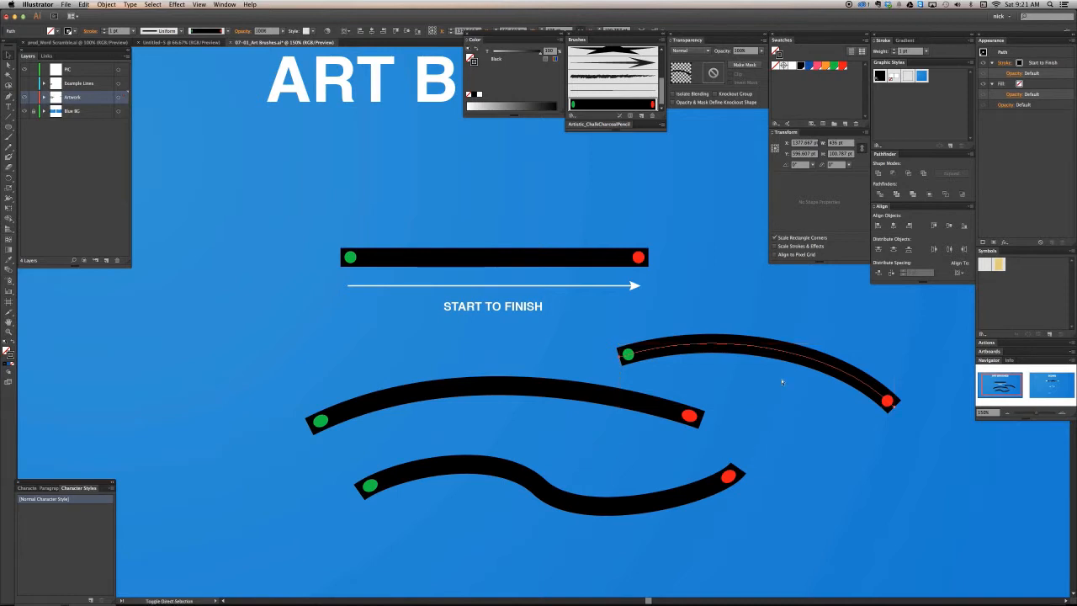
click(781, 382)
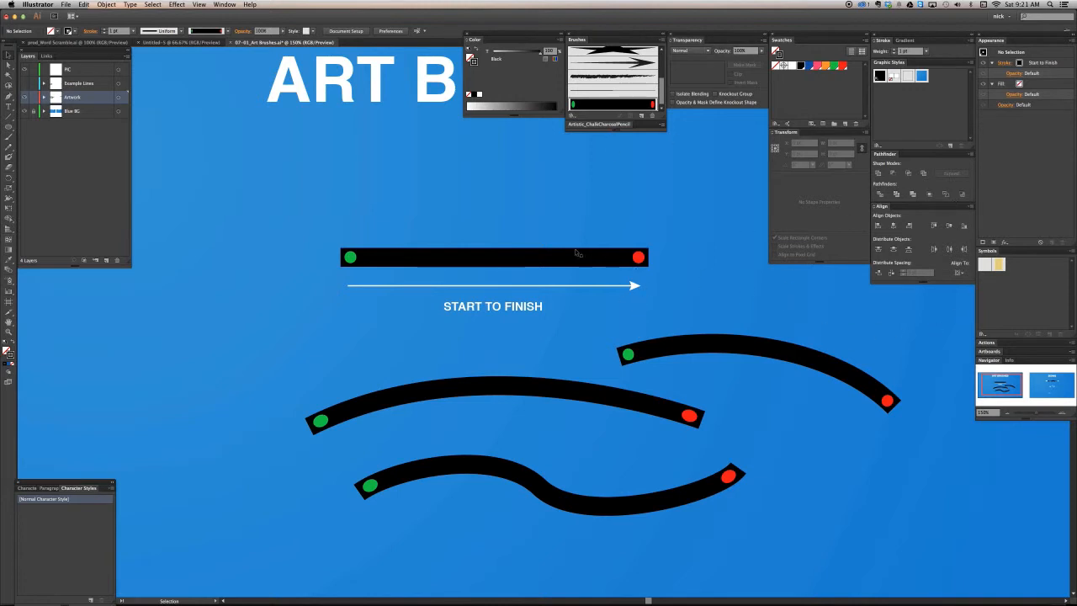
Delete the red circle at the finish end of the original bar.
drag(329, 248, 681, 264)
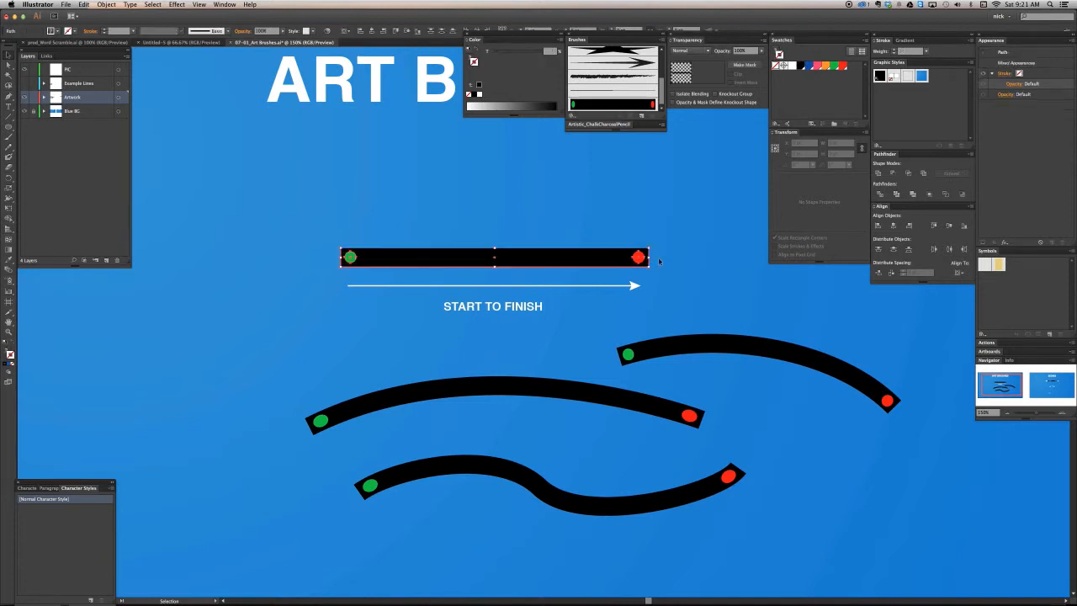
click(681, 264)
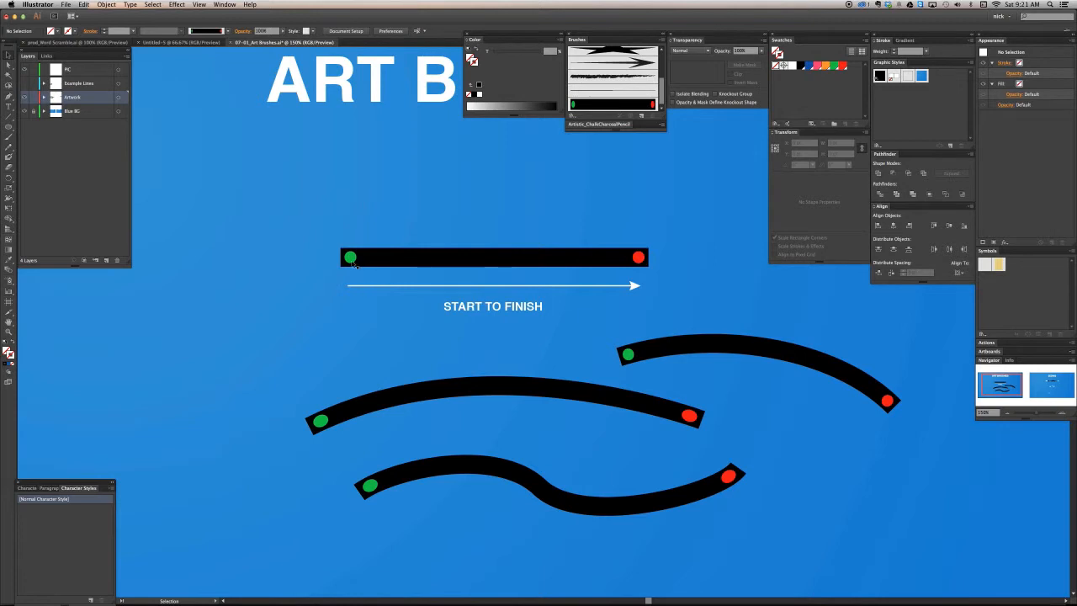
key(a)
click(640, 257)
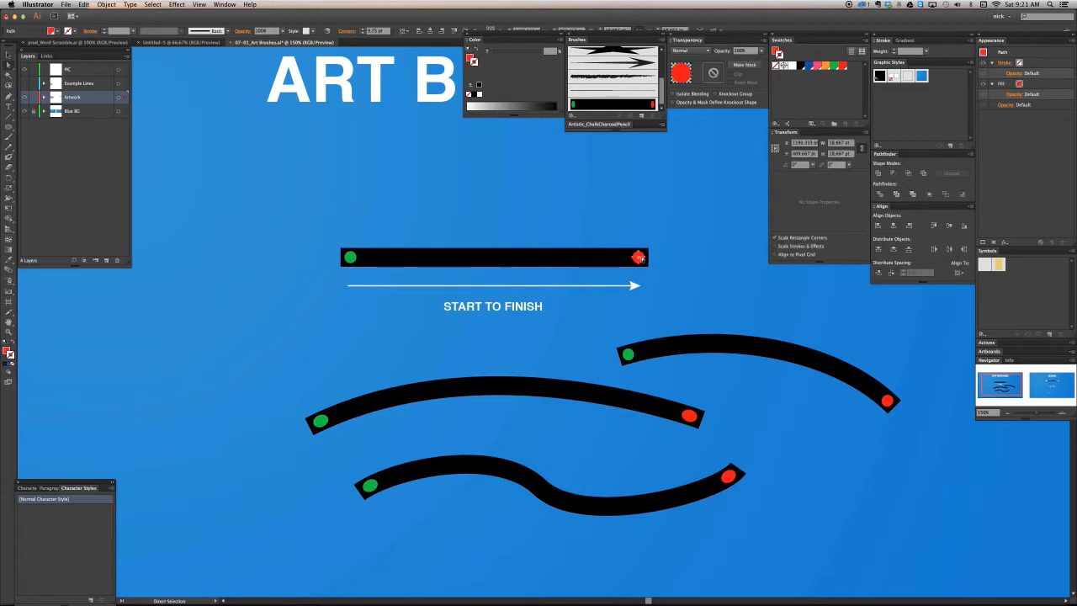
key(Delete)
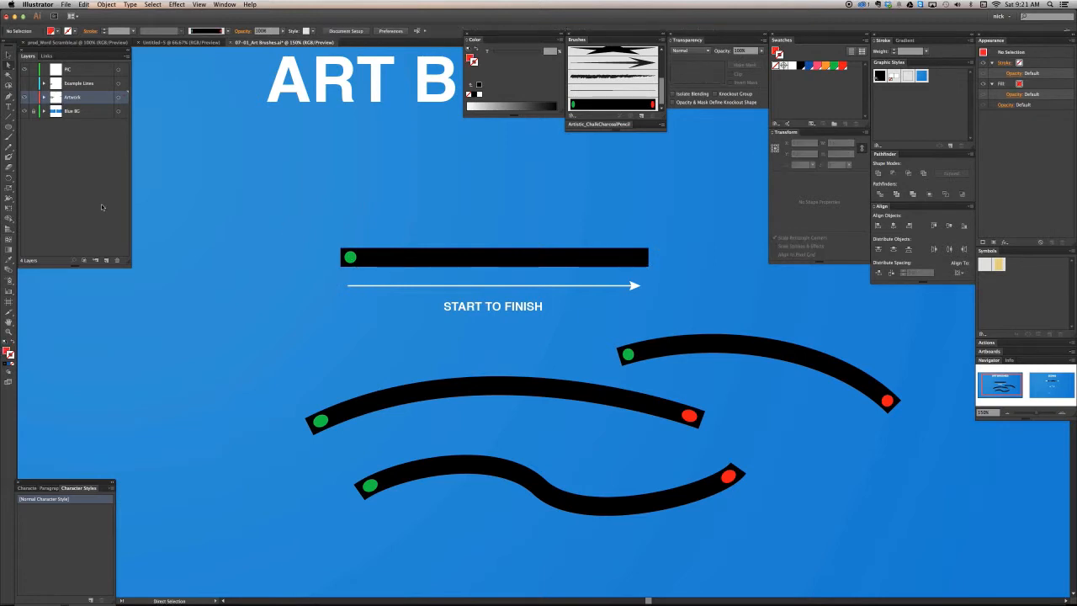
Draw a red triangle about 25 pt wide at the bar's finish end and adjust its position inside the bar.
drag(10, 125, 46, 160)
drag(630, 256, 638, 262)
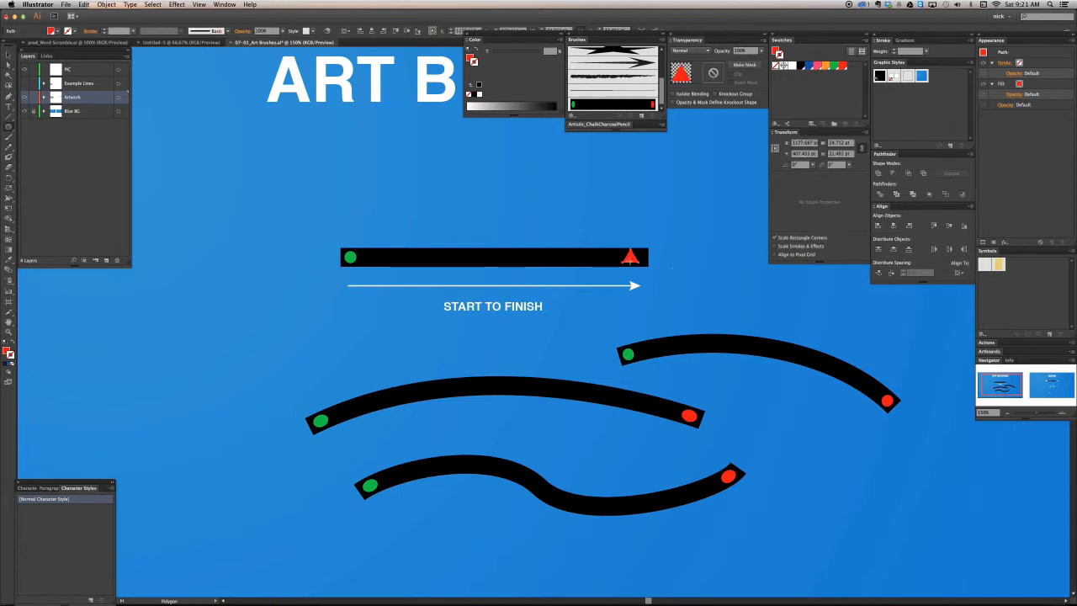
key(a)
key(v)
key(Right)
key(Down)
drag(634, 259, 636, 259)
Select the whole bar artwork with the triangle and use it to redefine the existing Start to Finish art brush.
drag(410, 269, 351, 267)
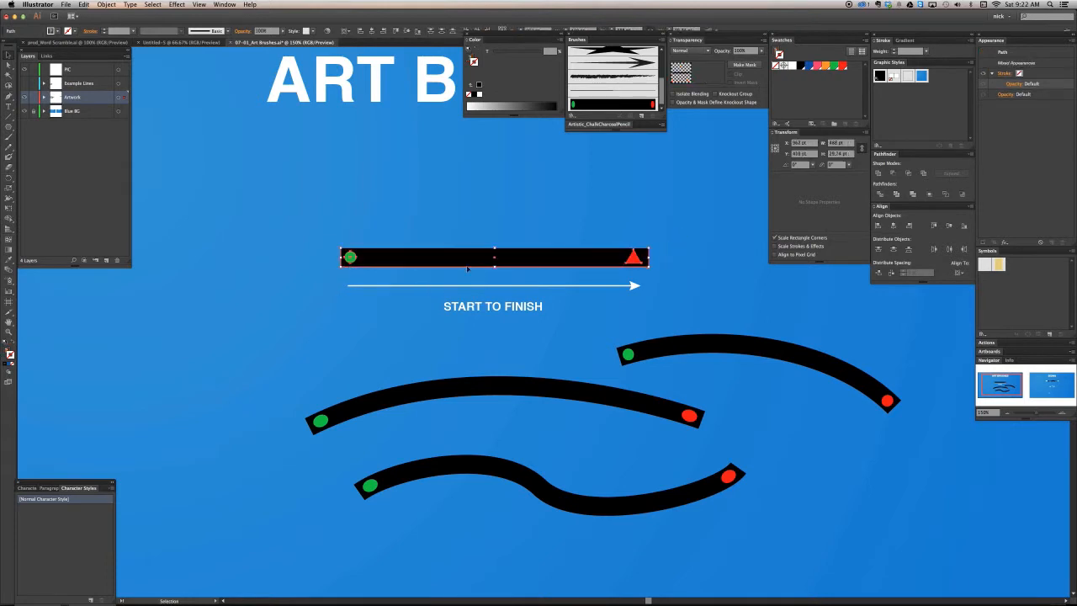
mouse_move(473, 266)
mouse_down()
mouse_move(538, 216)
mouse_move(595, 102)
mouse_move(626, 105)
mouse_move(614, 89)
mouse_move(617, 103)
mouse_move(625, 87)
mouse_move(617, 99)
mouse_up()
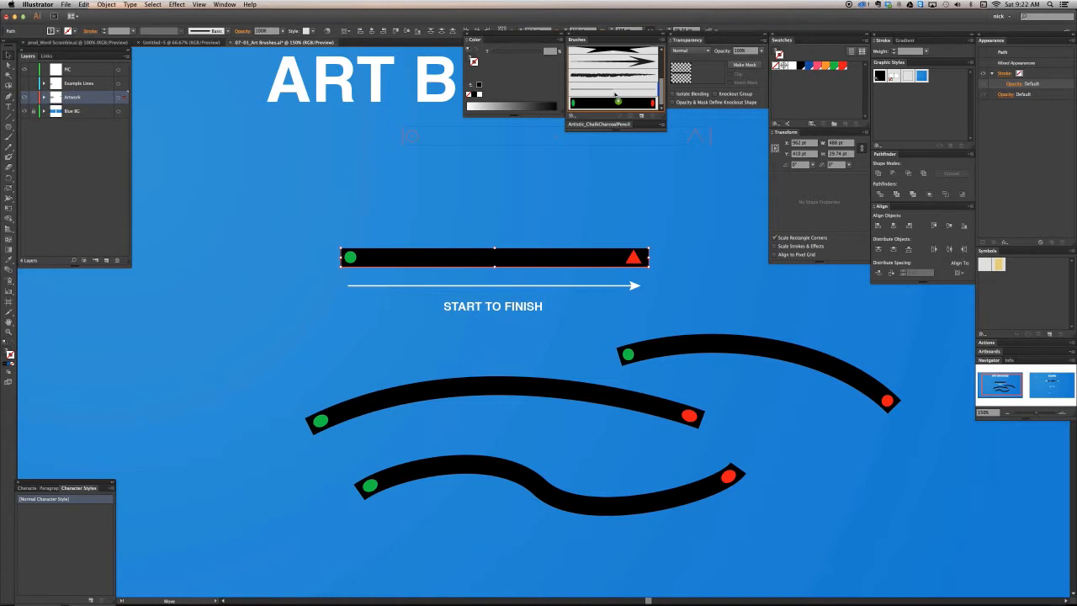
mouse_move(614, 94)
mouse_down()
mouse_move(615, 105)
mouse_move(629, 104)
mouse_move(594, 104)
mouse_move(610, 96)
mouse_move(612, 73)
mouse_move(612, 102)
mouse_move(602, 103)
mouse_move(628, 104)
mouse_up()
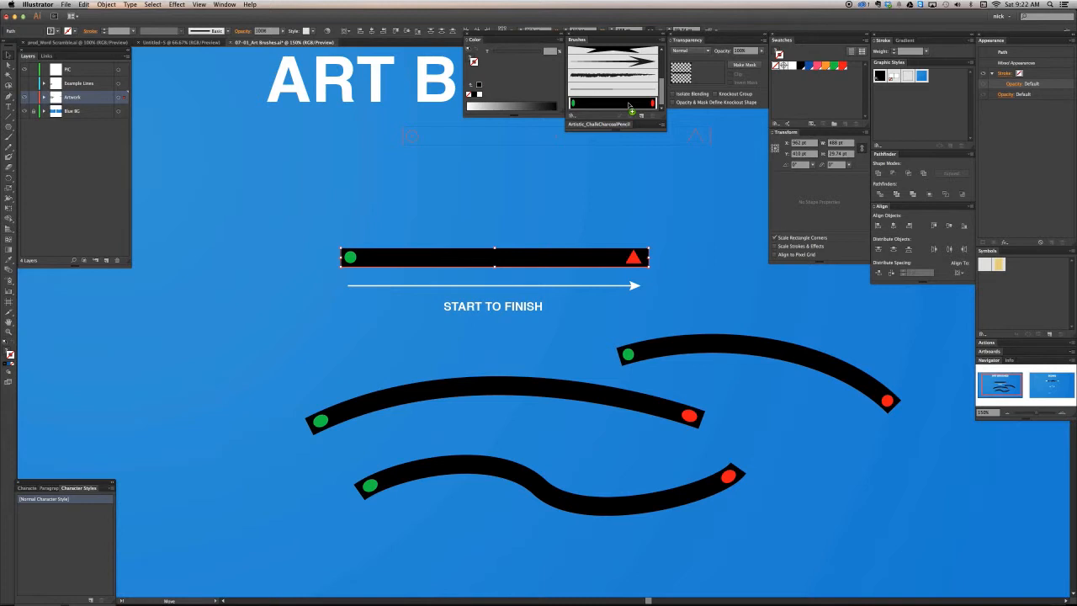
drag(628, 104, 628, 105)
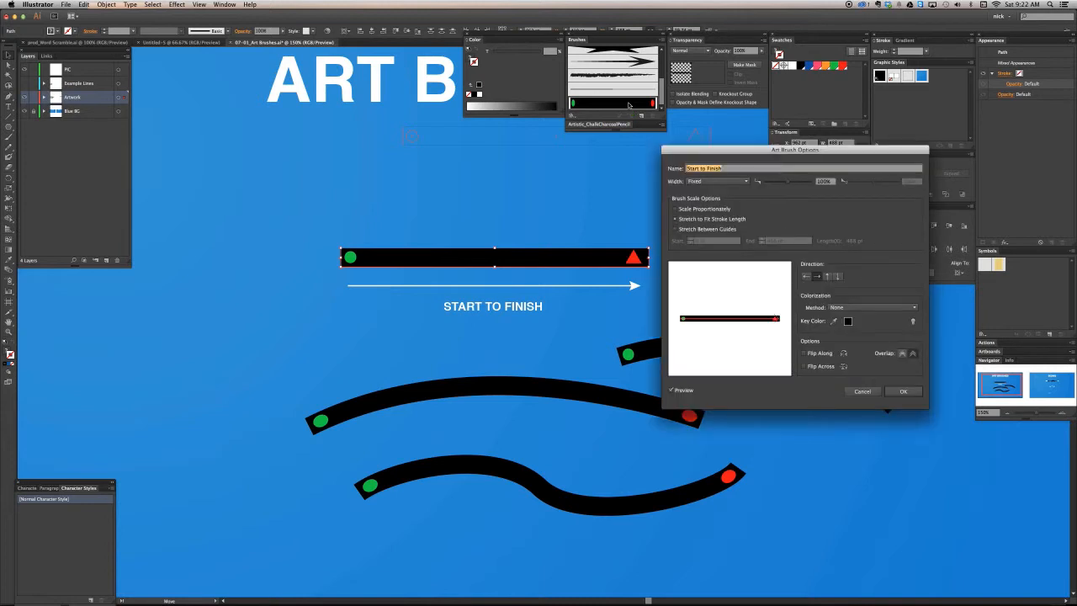
drag(697, 153, 623, 149)
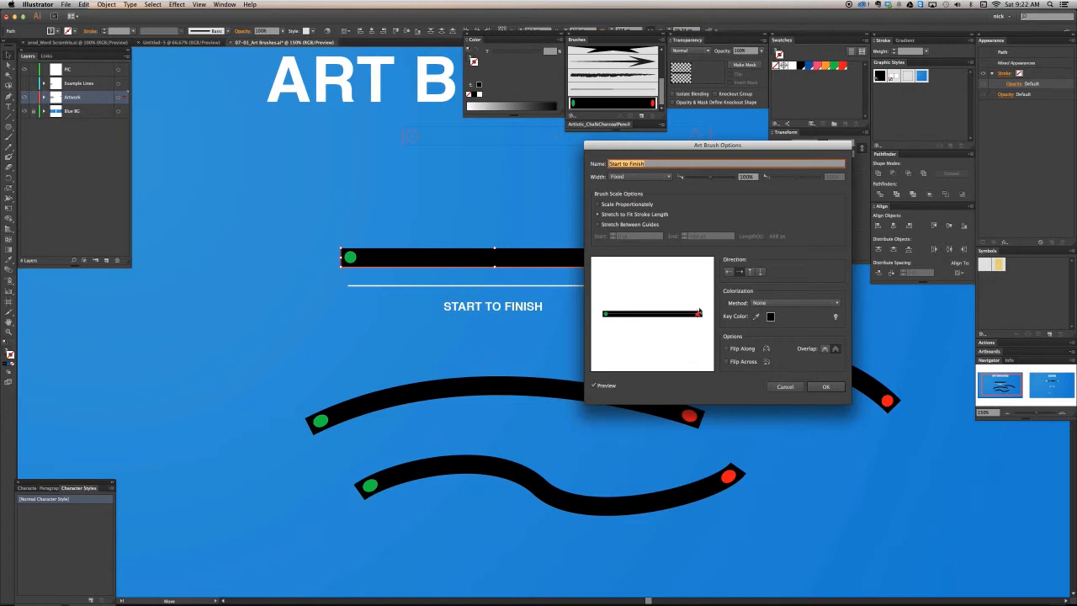
drag(716, 149, 824, 115)
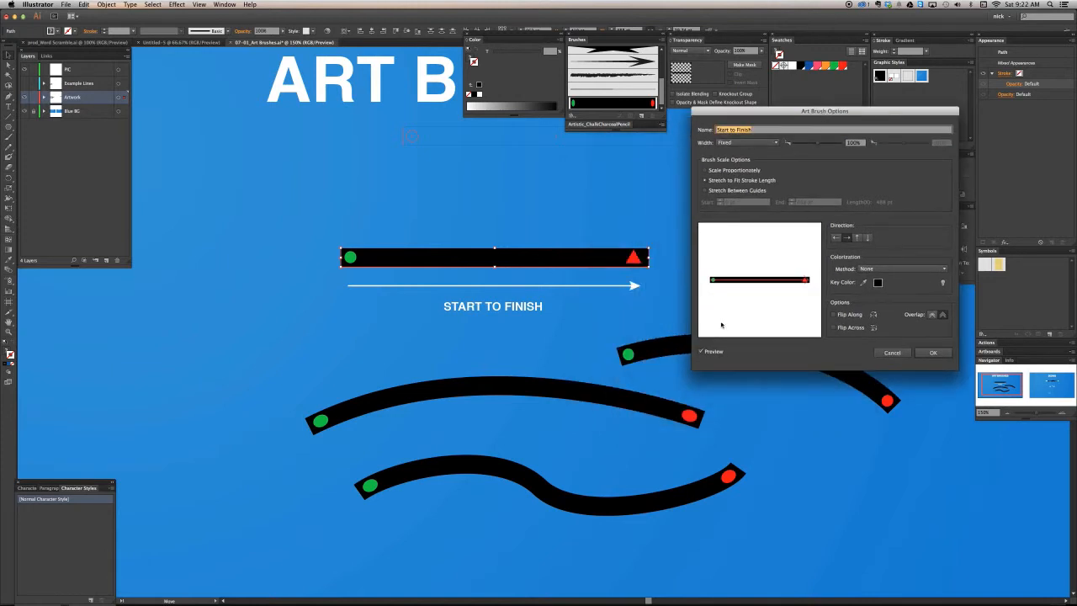
Try Flip Along in the brush options, leave it off, and apply the brush changes to the existing strokes.
click(713, 353)
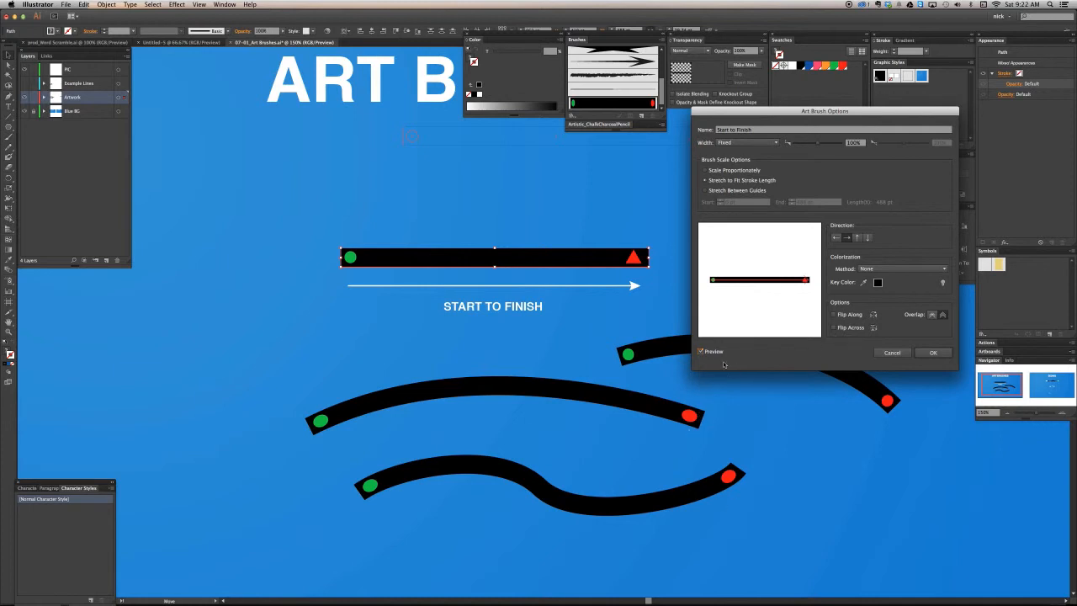
click(856, 314)
click(856, 314)
click(842, 315)
click(843, 315)
drag(763, 110, 770, 85)
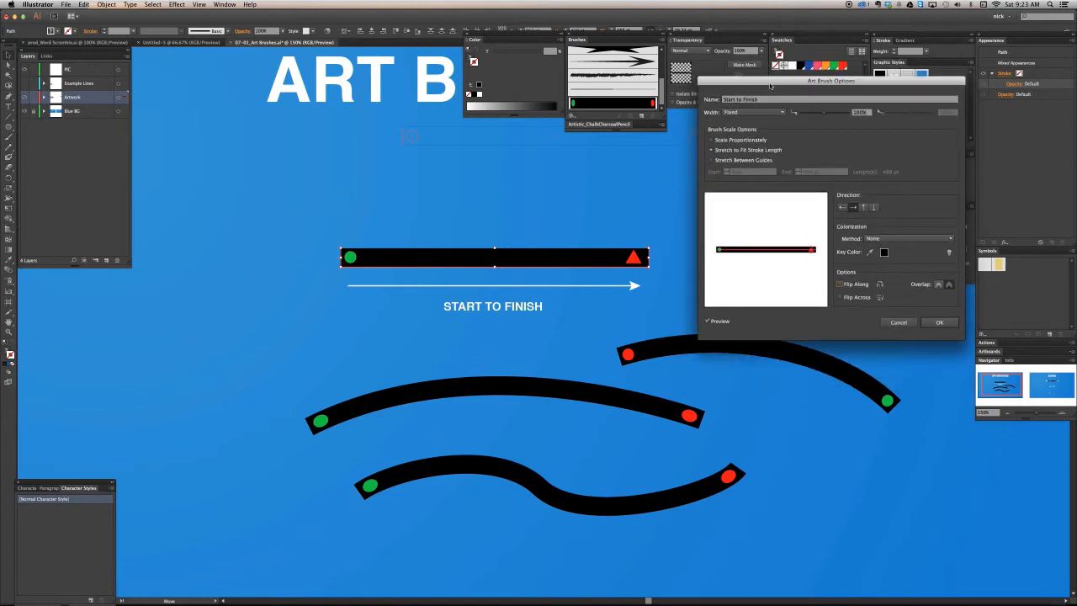
click(936, 323)
mouse_move(806, 184)
mouse_down()
mouse_move(656, 203)
mouse_move(510, 166)
mouse_move(512, 176)
mouse_up()
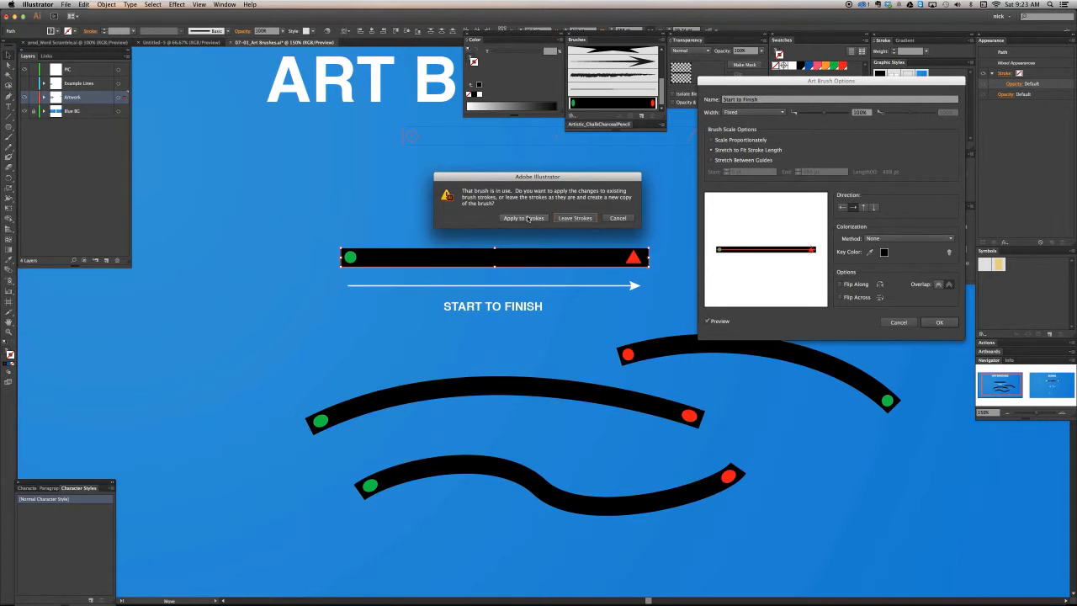
click(523, 218)
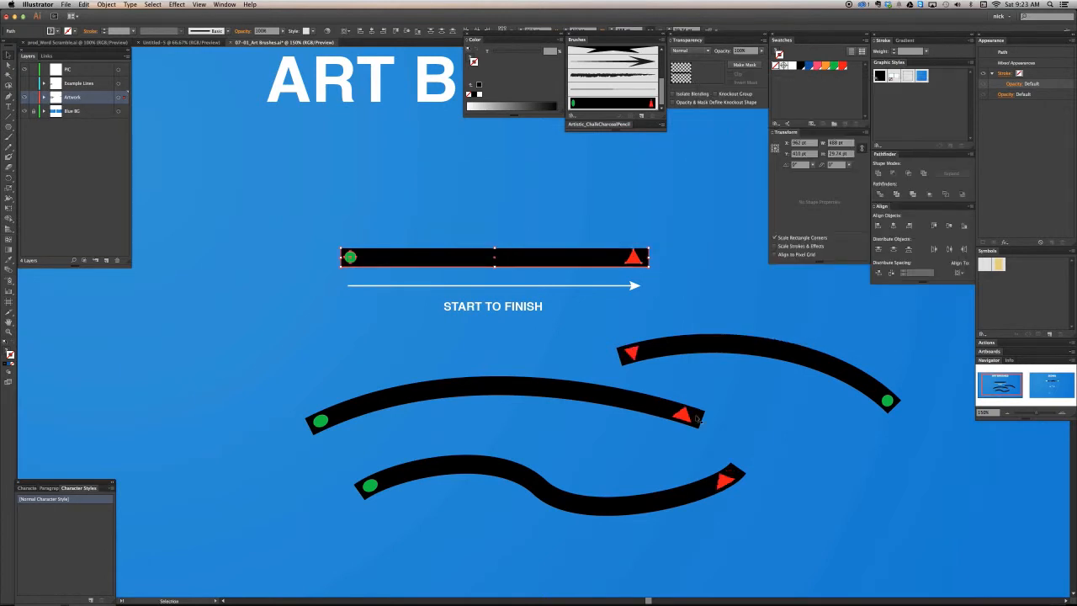
Pick up the S-shaped path's brush stroke, draw a circle about 101 pt wide beside the first arch's green end, and deselect it.
key(a)
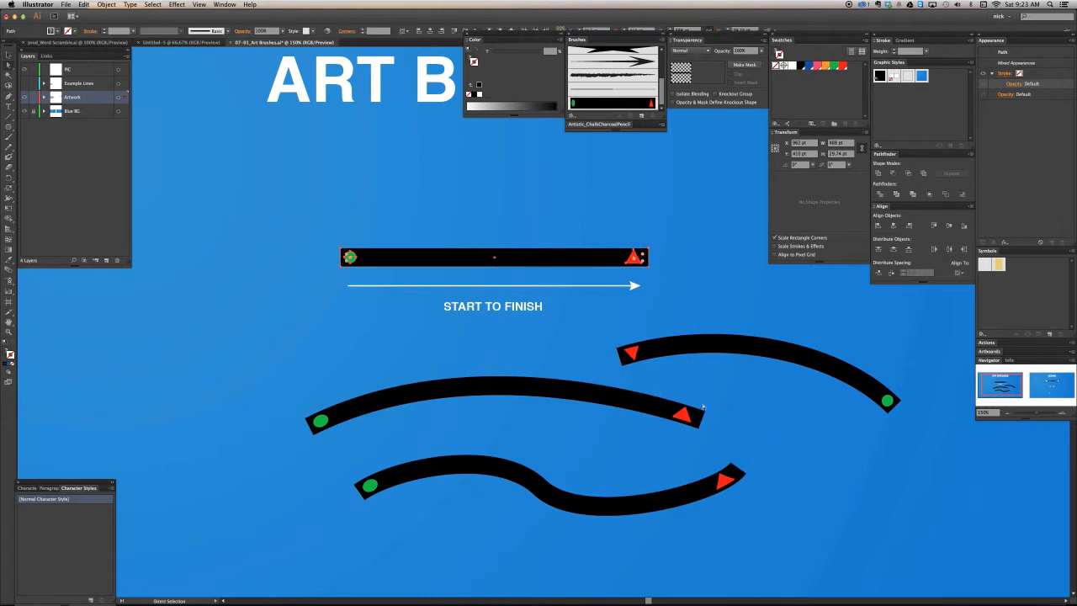
click(766, 415)
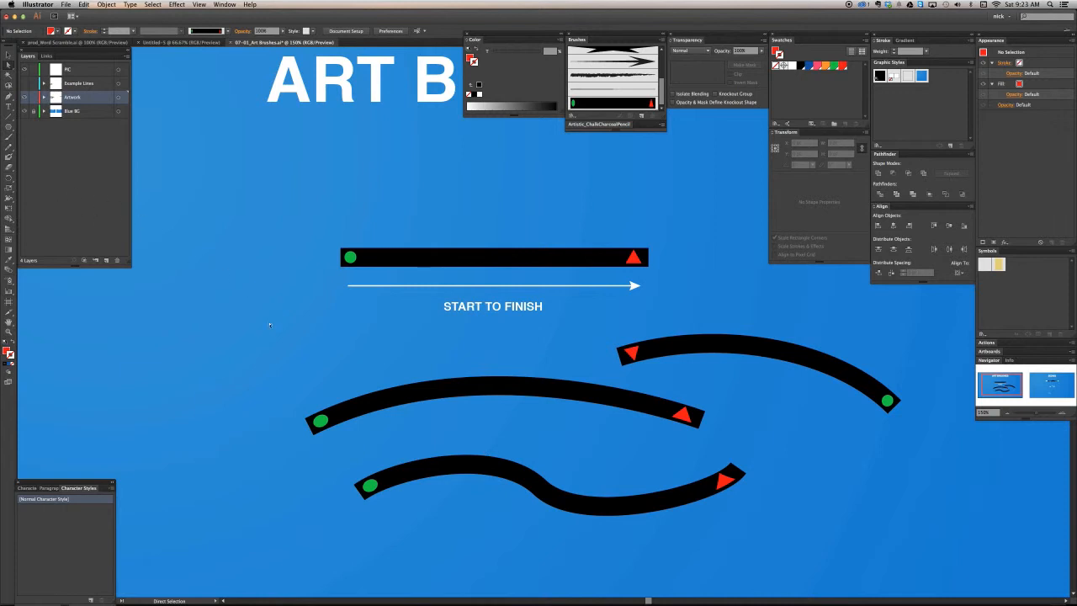
click(490, 464)
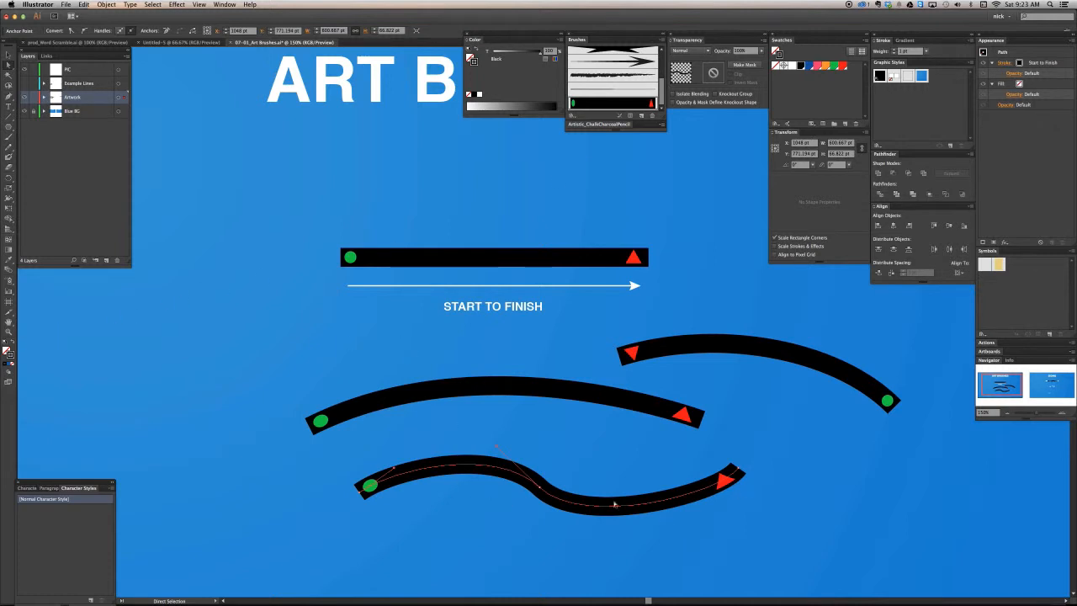
scroll(524, 462, down, 2)
key(l)
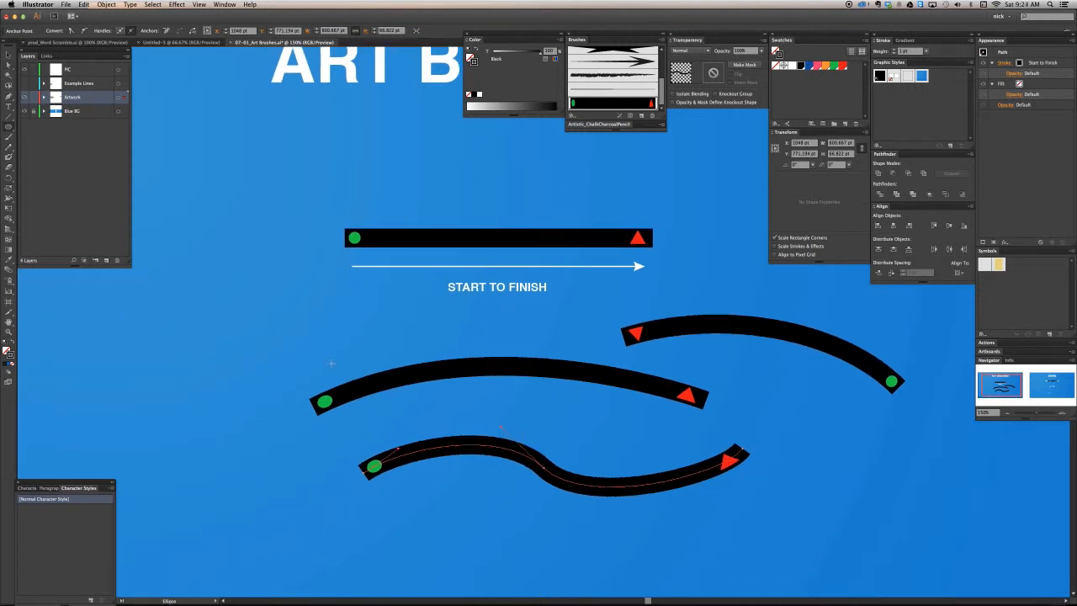
drag(245, 352, 281, 388)
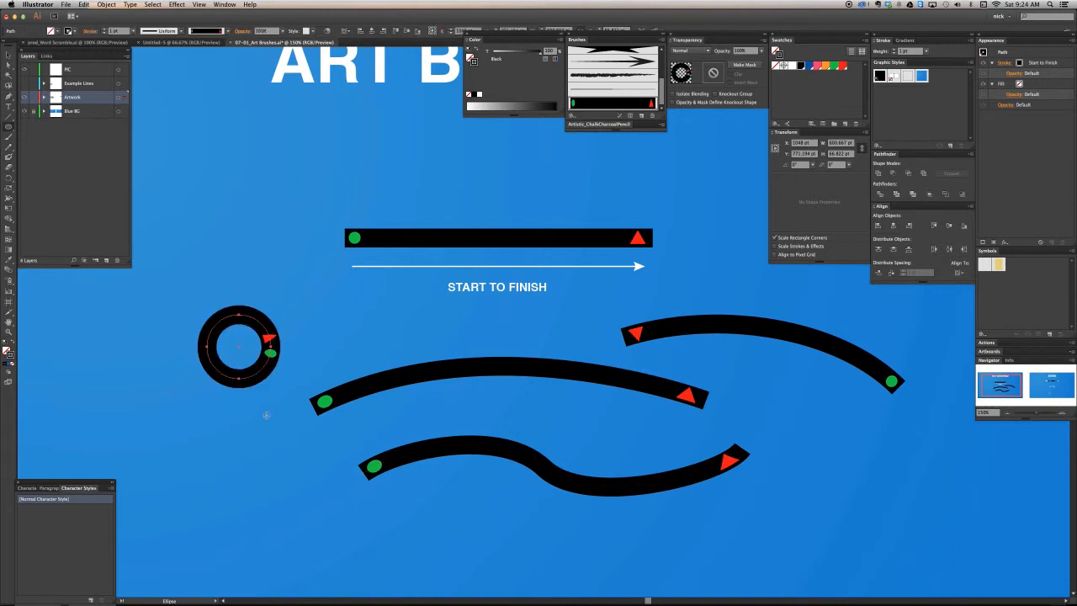
key(a)
key(super+shift+a)
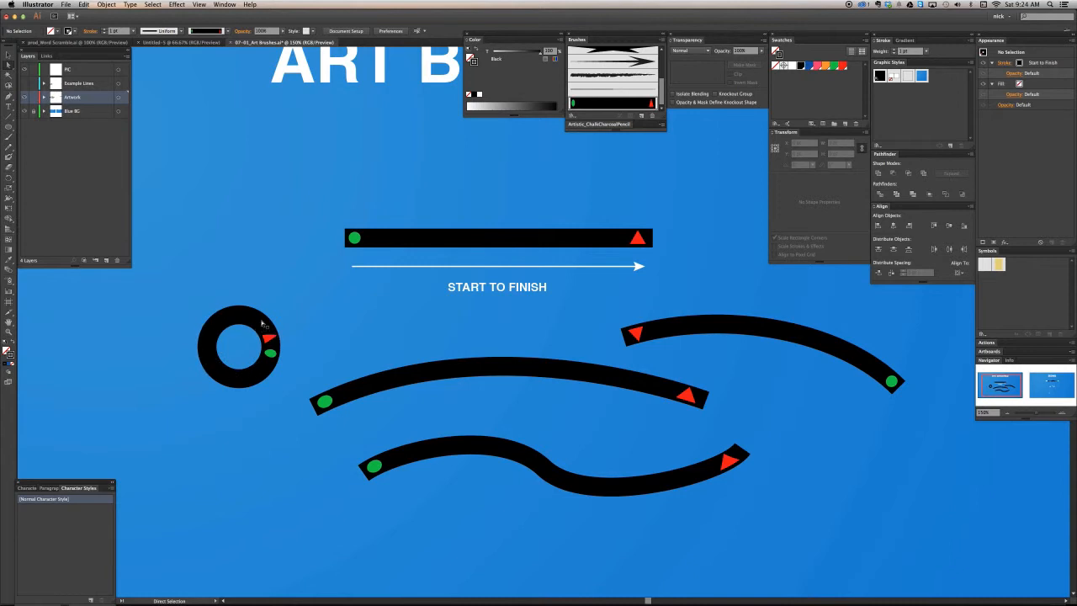
Try to rotate only the circle's rightmost anchor point, and undo the rotation.
click(270, 346)
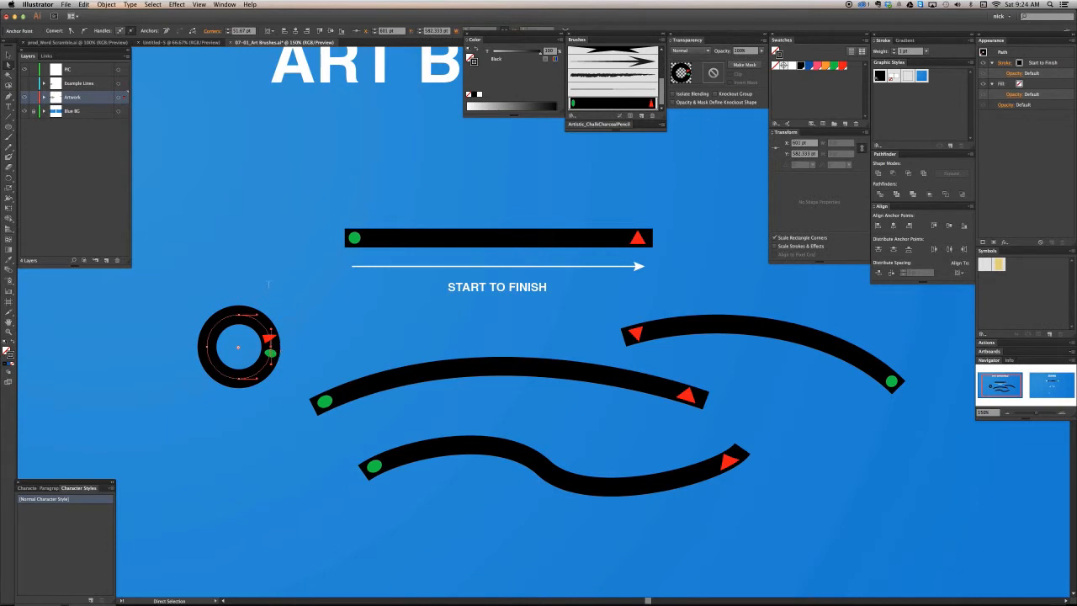
key(r)
drag(305, 284, 246, 256)
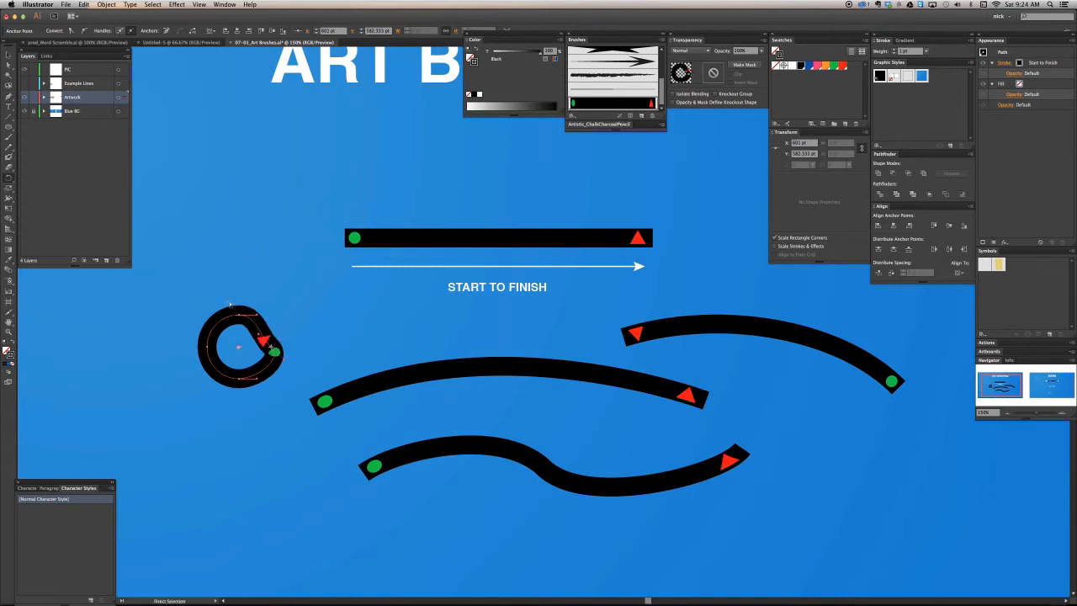
key(super+z)
Select the whole circle, rotate it counterclockwise about its centre, and undo the rotation.
key(v)
click(259, 335)
key(r)
drag(373, 320, 242, 256)
key(v)
key(super+z)
key(super+z)
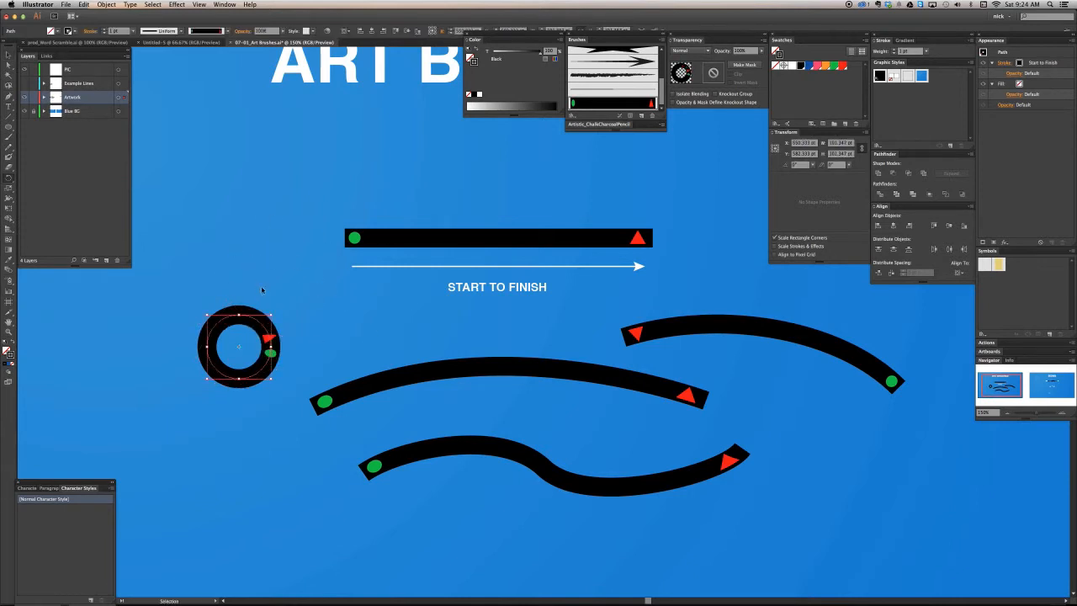
Draw a square about 103 pt wide with the Start to Finish brush stroke above the circle.
click(261, 290)
key(m)
drag(190, 202, 254, 266)
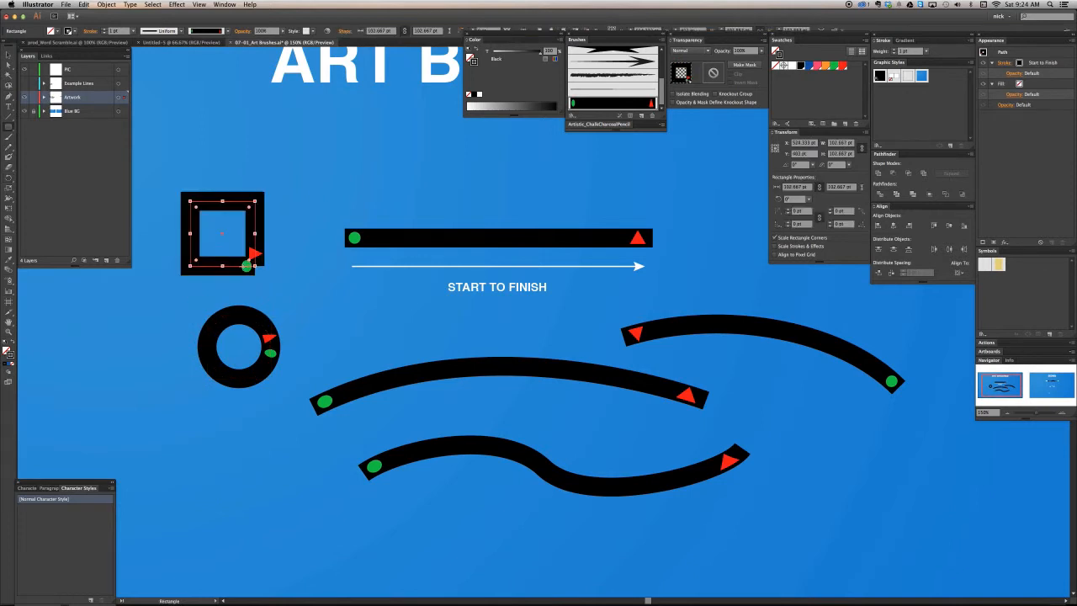
key(a)
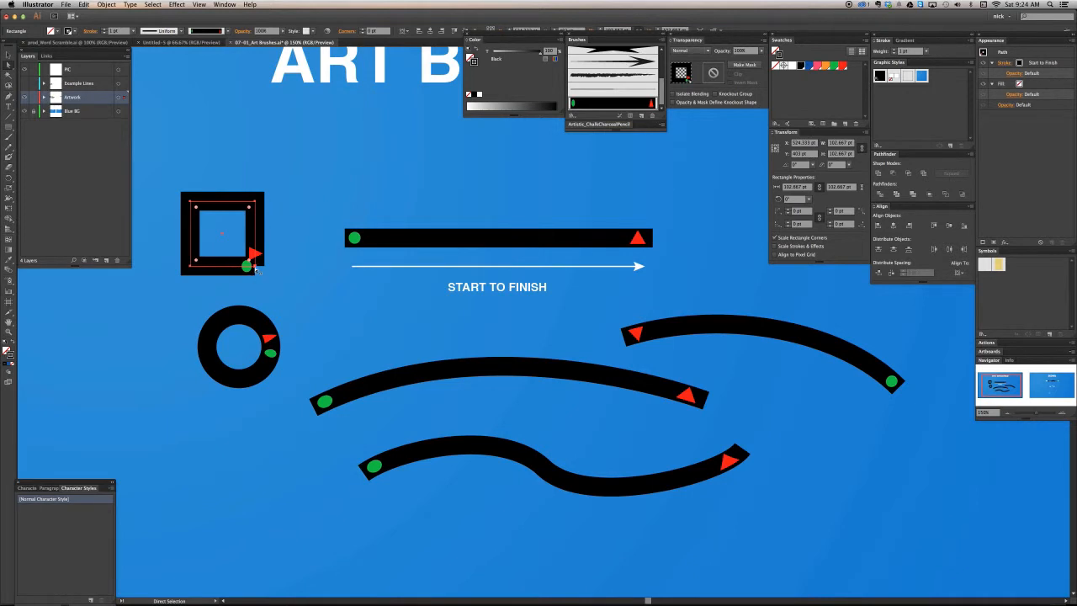
Draw a five-pointed star about 117 pt wide with the Start to Finish brush stroke, lower left of the circle.
drag(291, 374, 363, 319)
key(shift+s)
drag(189, 353, 212, 388)
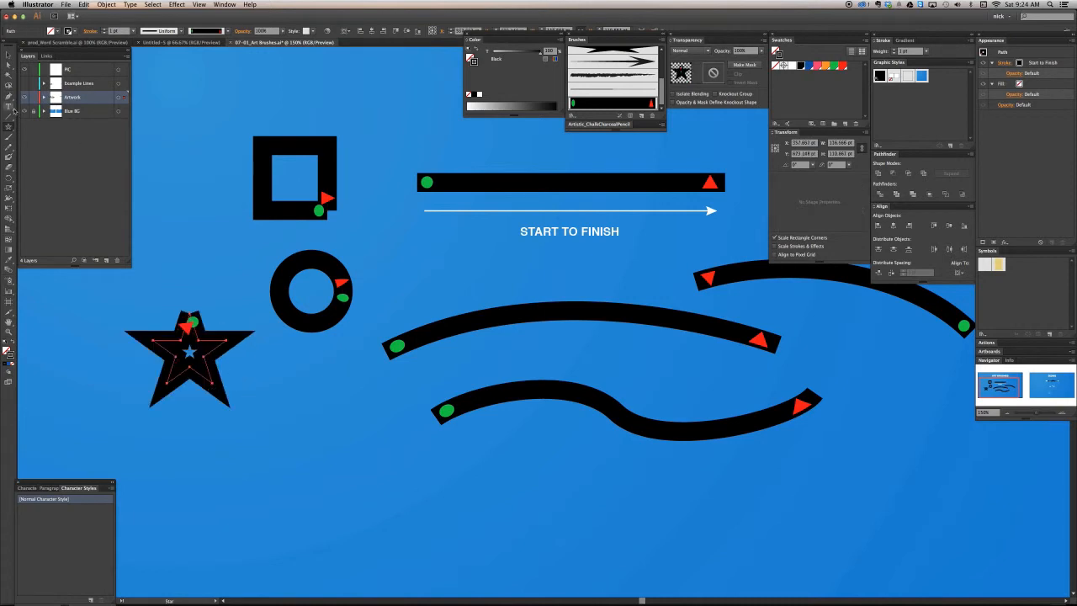
Draw a spiral with the Start to Finish brush stroke below the circle and deselect it.
drag(8, 116, 30, 136)
drag(313, 436, 377, 490)
key(v)
click(432, 489)
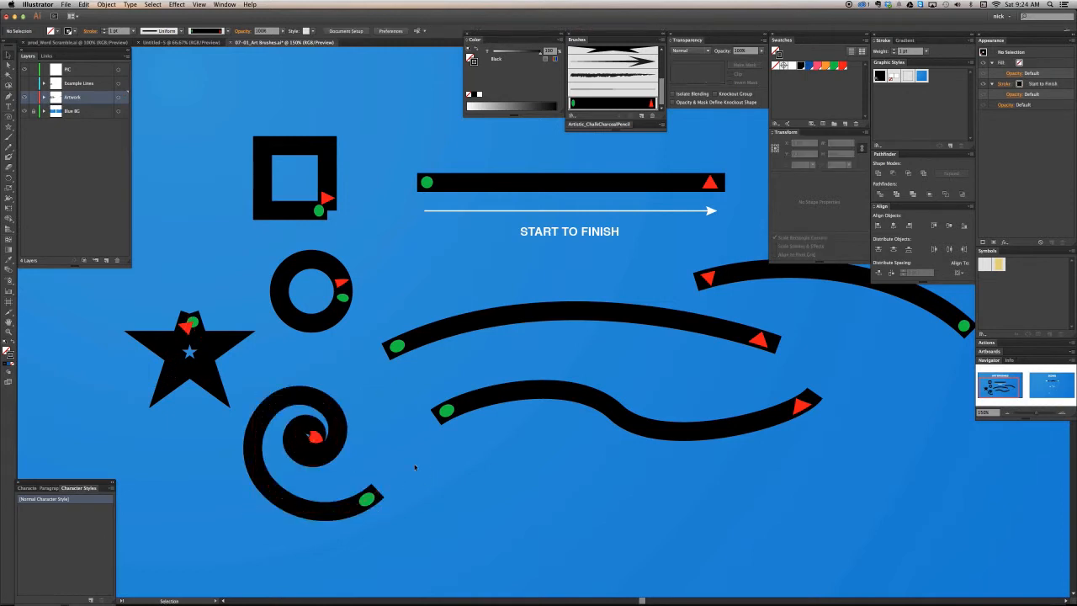
Delete the square, circle, star, spiral and three curved paths, keeping the original straight bar with its arrow and label.
drag(464, 409, 442, 421)
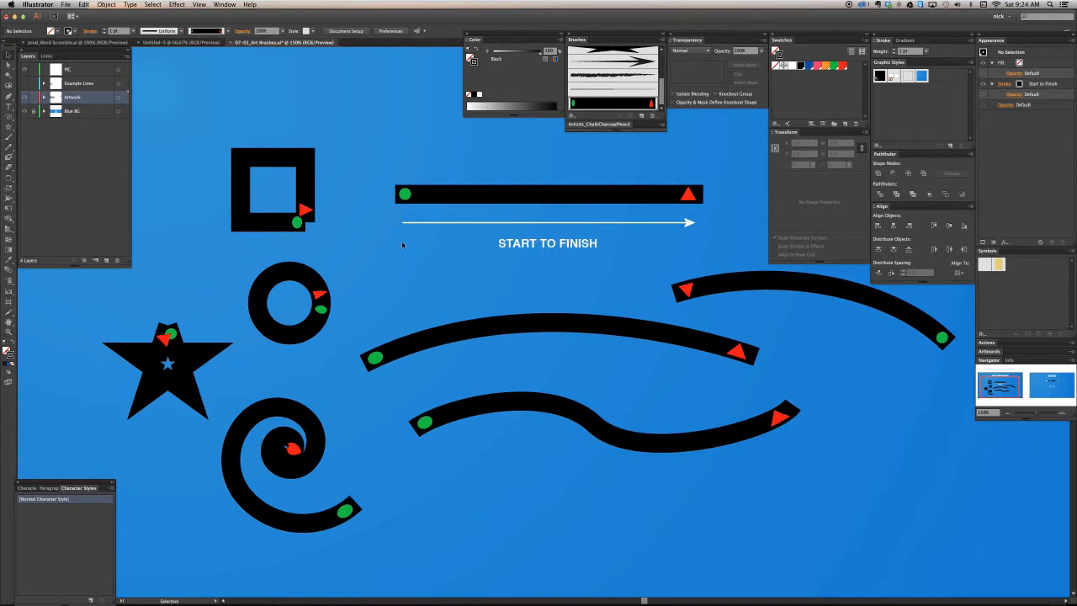
click(696, 194)
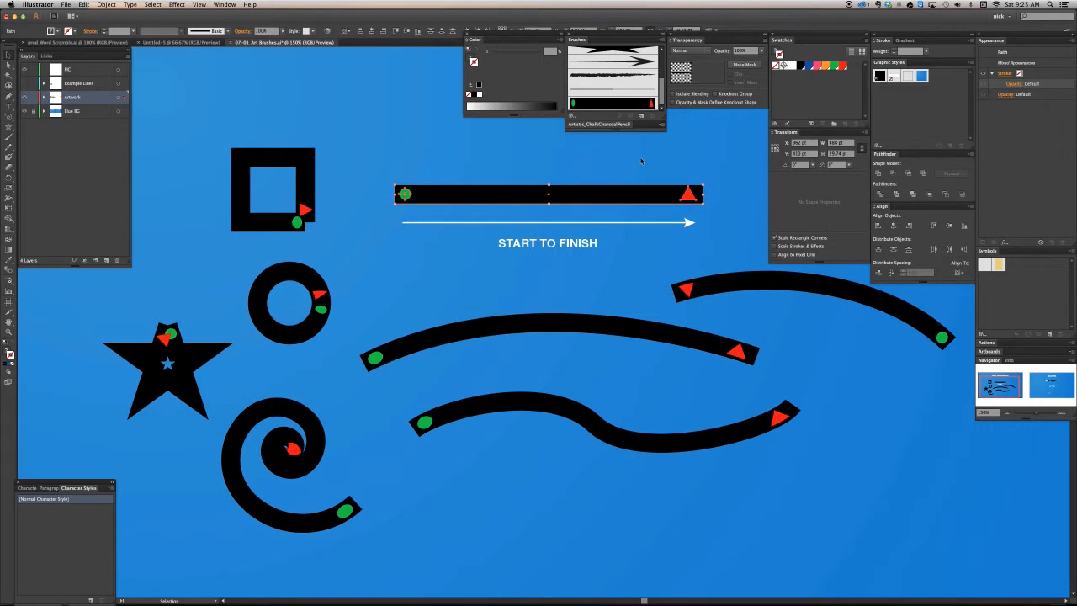
key(super+0)
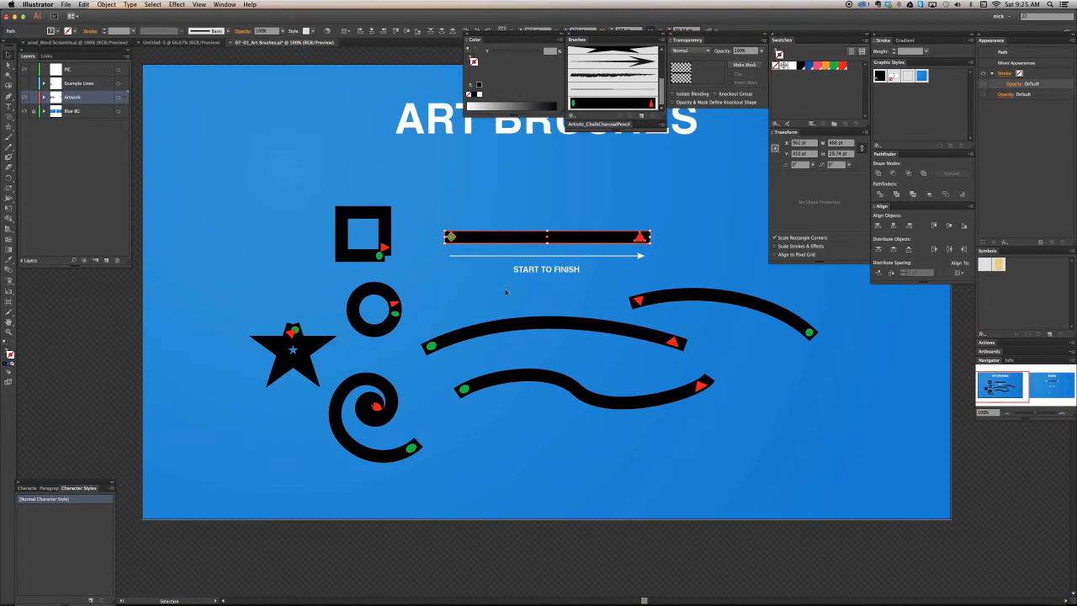
drag(286, 304, 758, 464)
key(Delete)
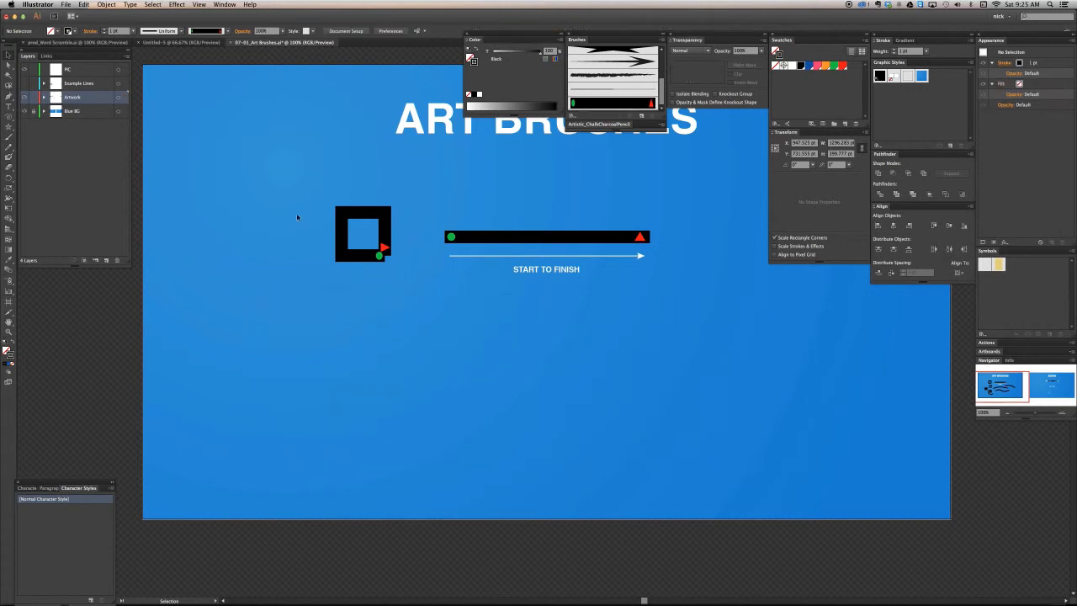
drag(296, 214, 364, 246)
key(Delete)
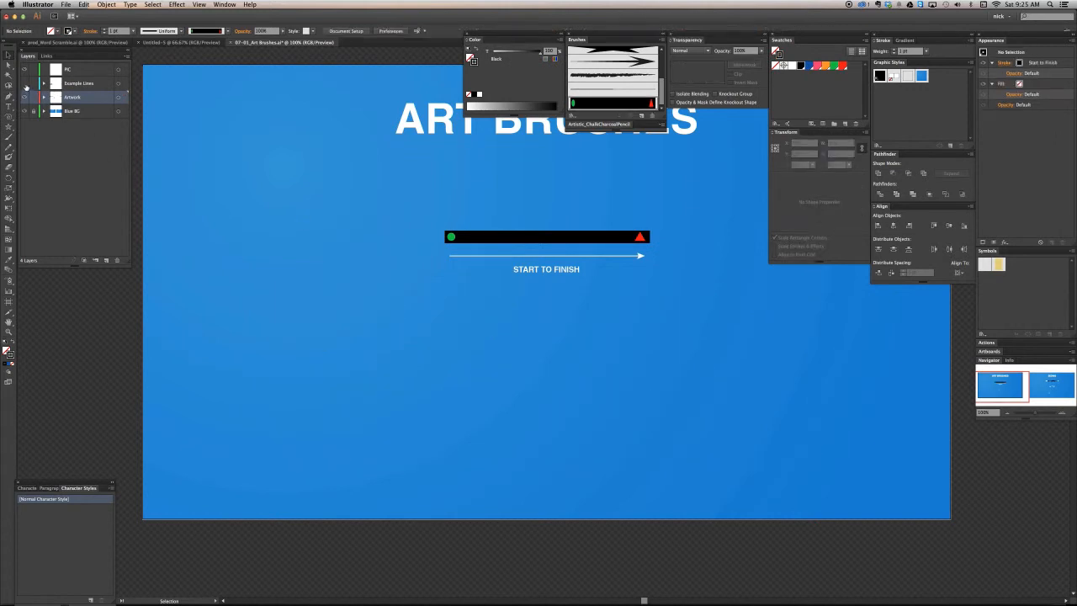
Show the Example Lines layer and inspect its black arrow, orange arrow and charcoal stroke one after another.
click(25, 97)
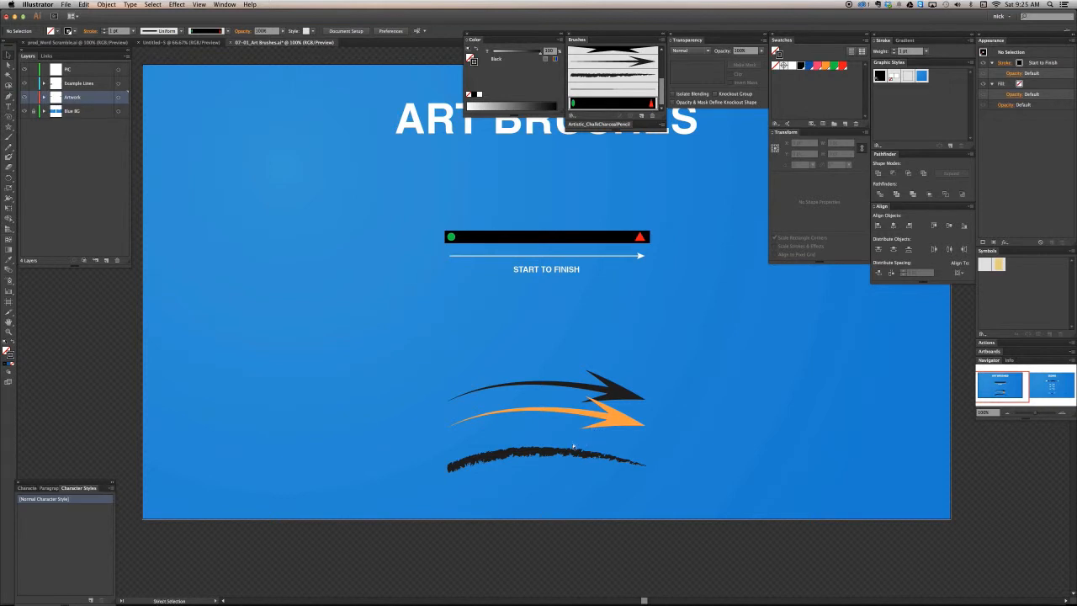
key(super+plus)
key(super+plus)
drag(640, 446, 629, 340)
click(637, 371)
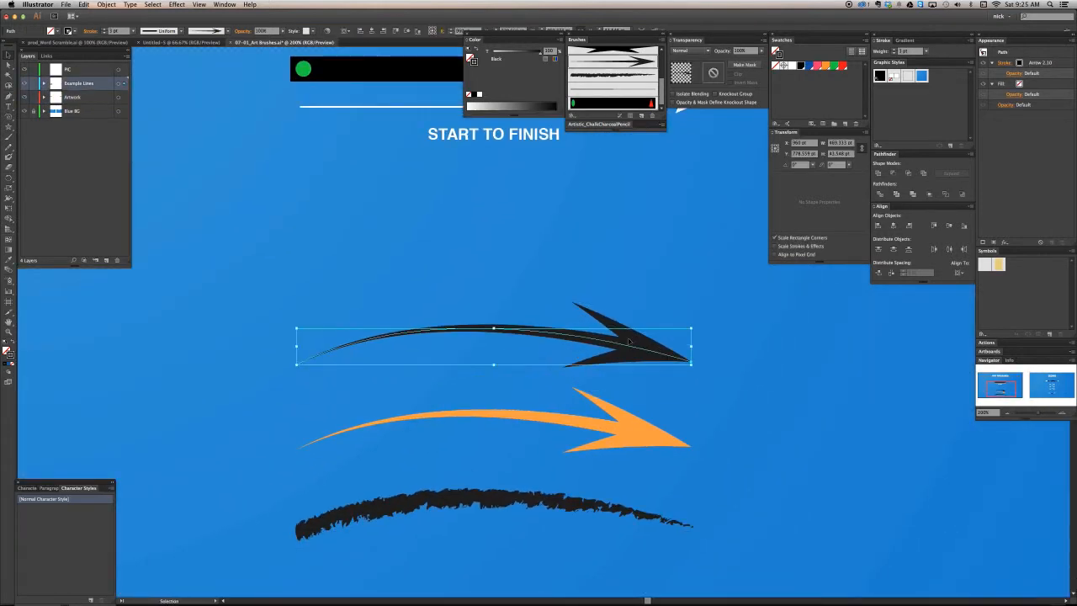
click(629, 418)
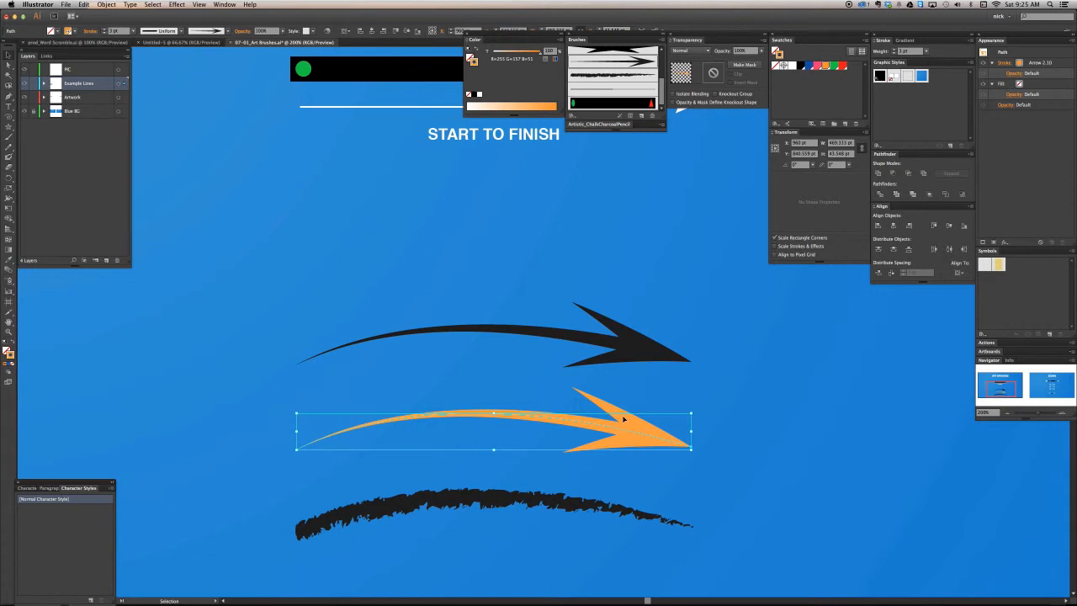
click(548, 509)
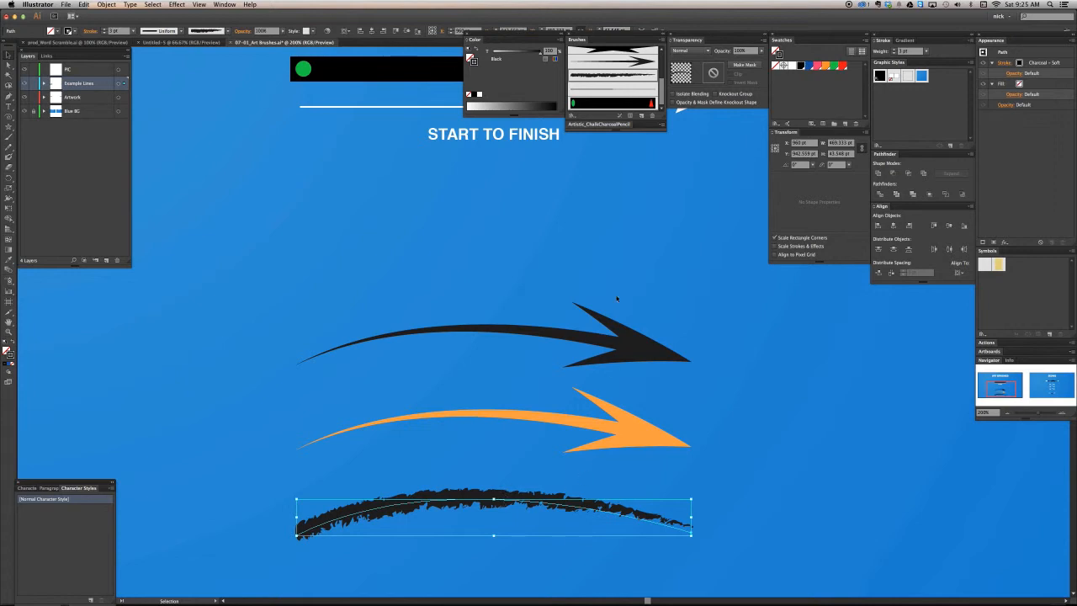
Open the Artistic_Ink brush library, enlarge its list of brushes, and deselect the charcoal stroke.
click(575, 117)
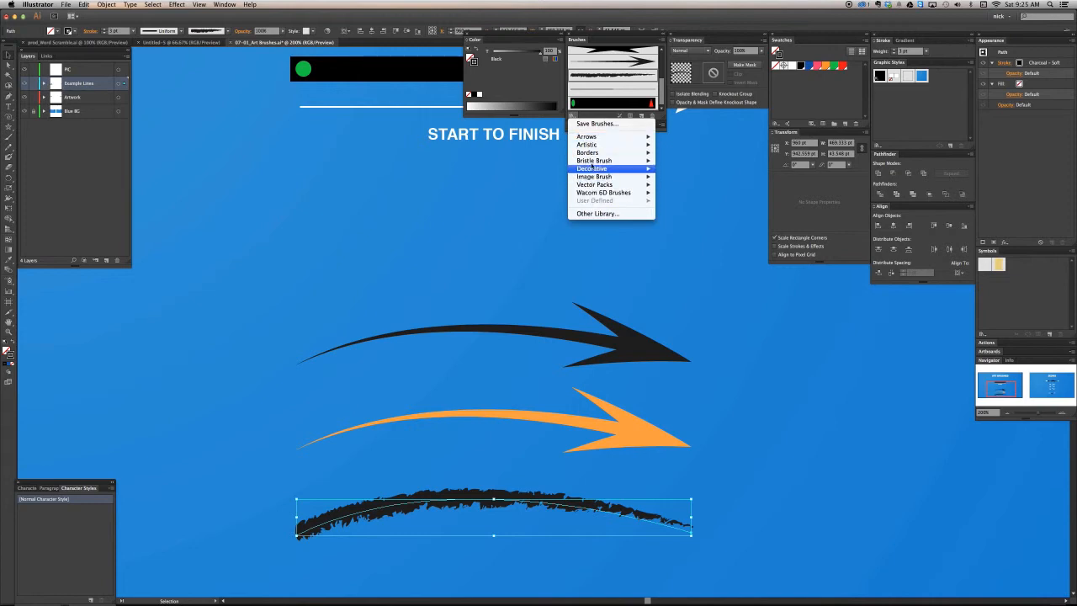
mouse_move(639, 147)
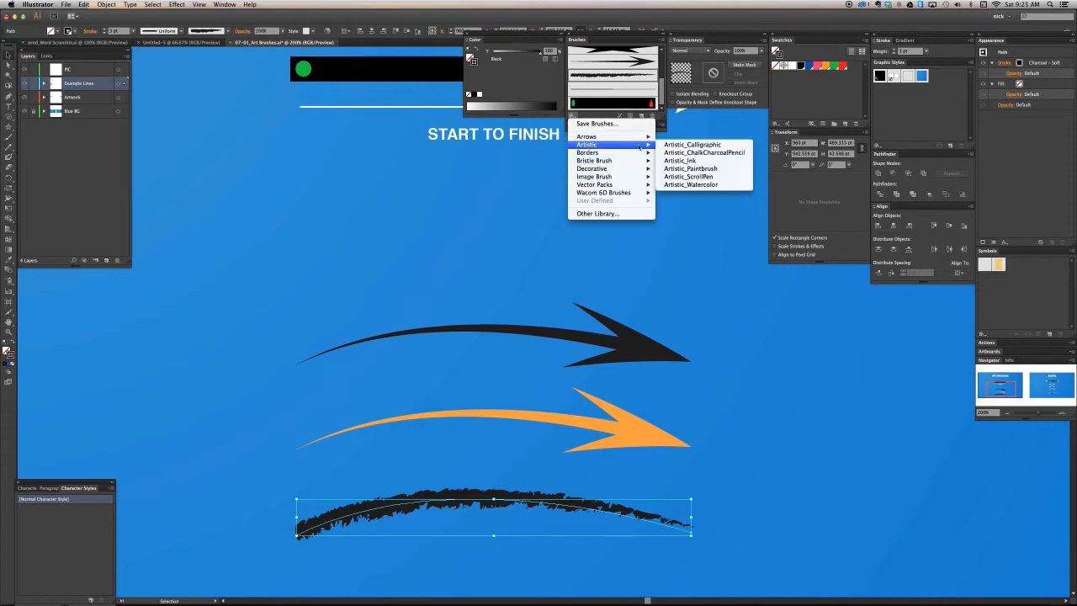
click(682, 160)
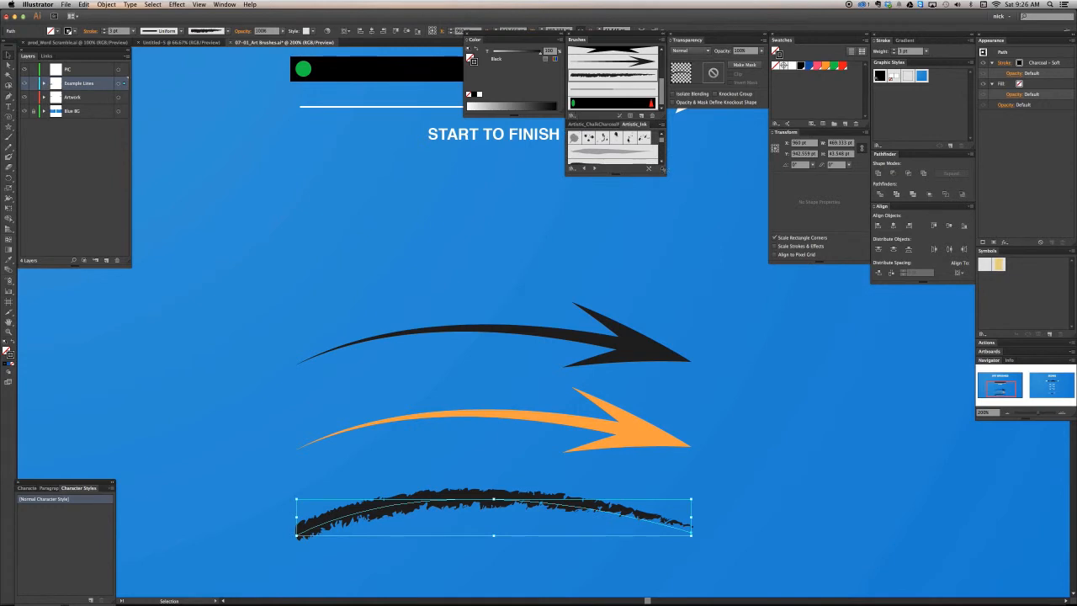
drag(663, 169, 664, 265)
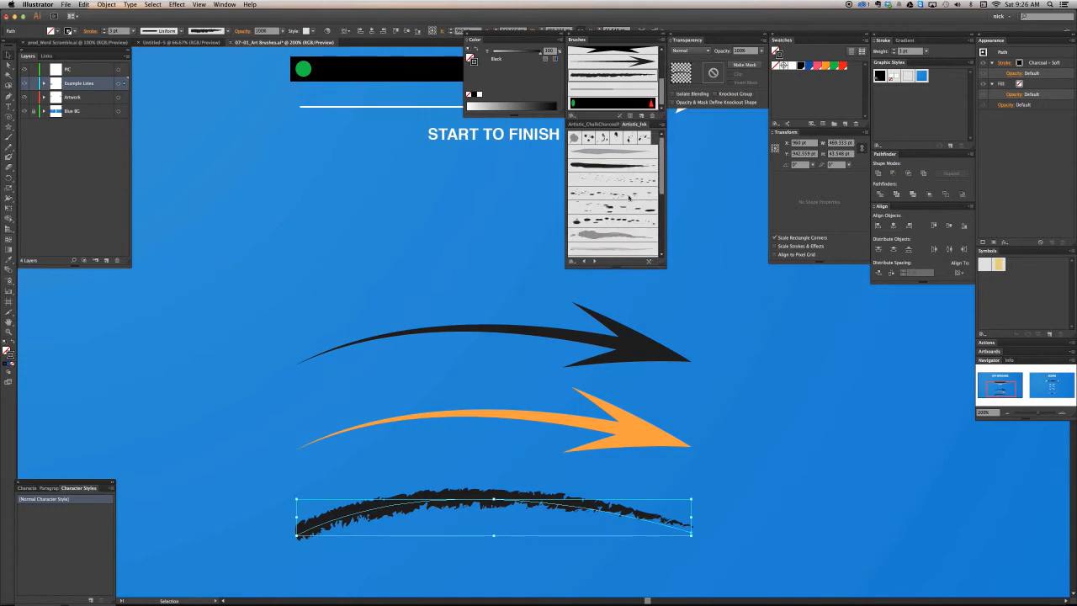
click(540, 264)
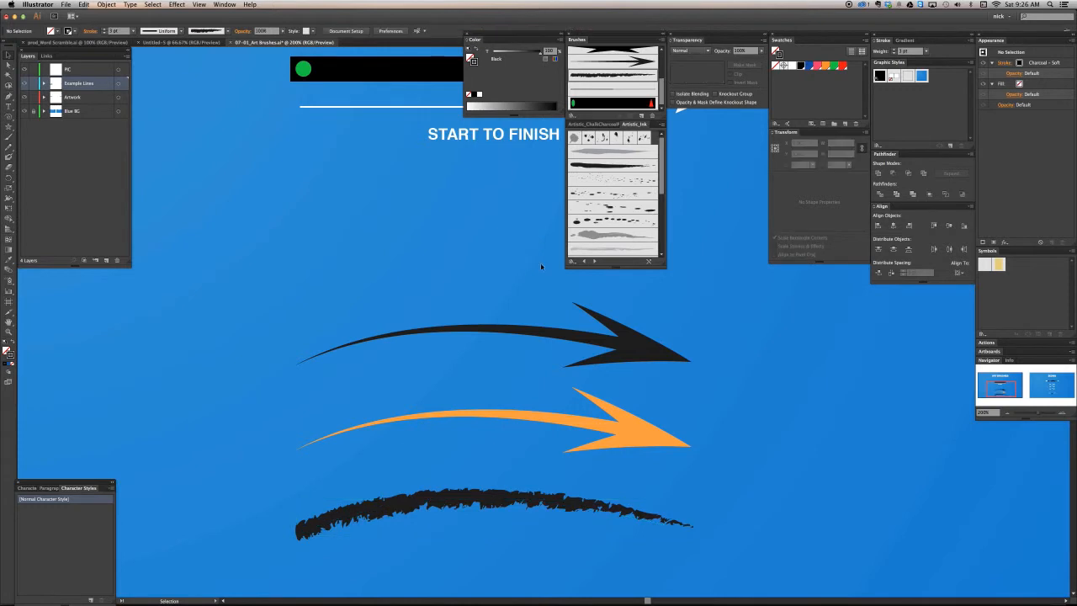
Paint a wavy stroke about 749 pt wide above the black arrow and apply the Dark Ink Wash brush to it.
key(b)
mouse_move(250, 284)
mouse_down()
mouse_move(389, 253)
mouse_move(760, 303)
mouse_move(876, 300)
mouse_up()
key(v)
scroll(438, 298, right, 2)
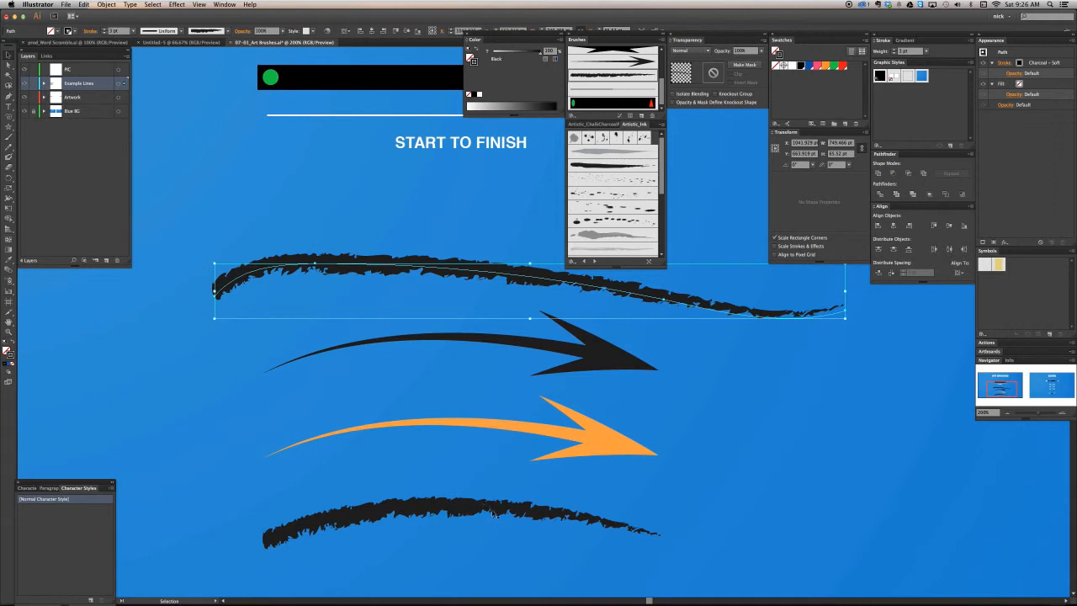
click(595, 238)
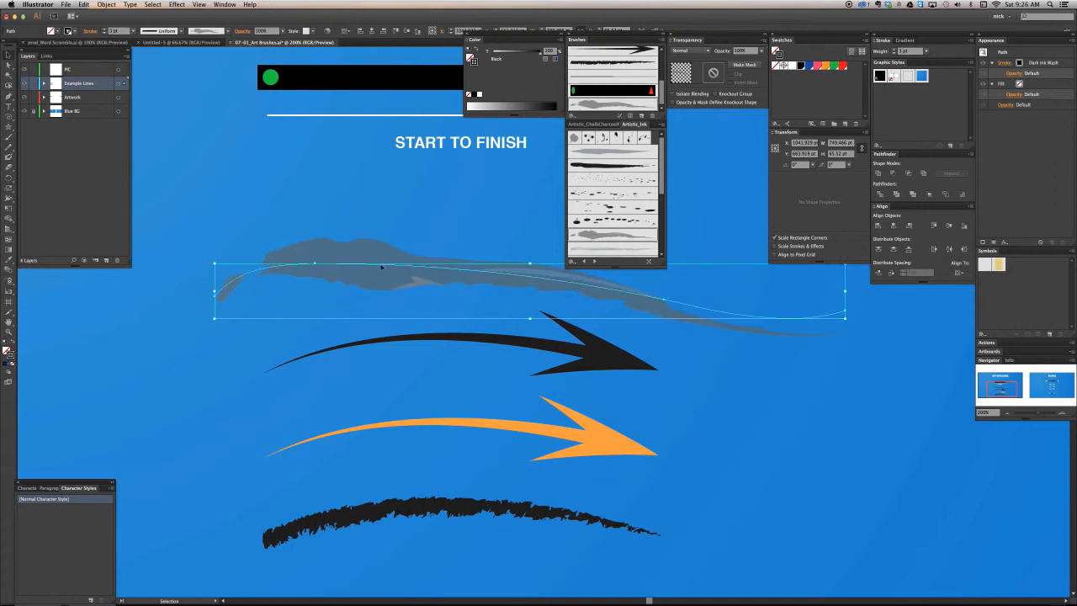
key(super+minus)
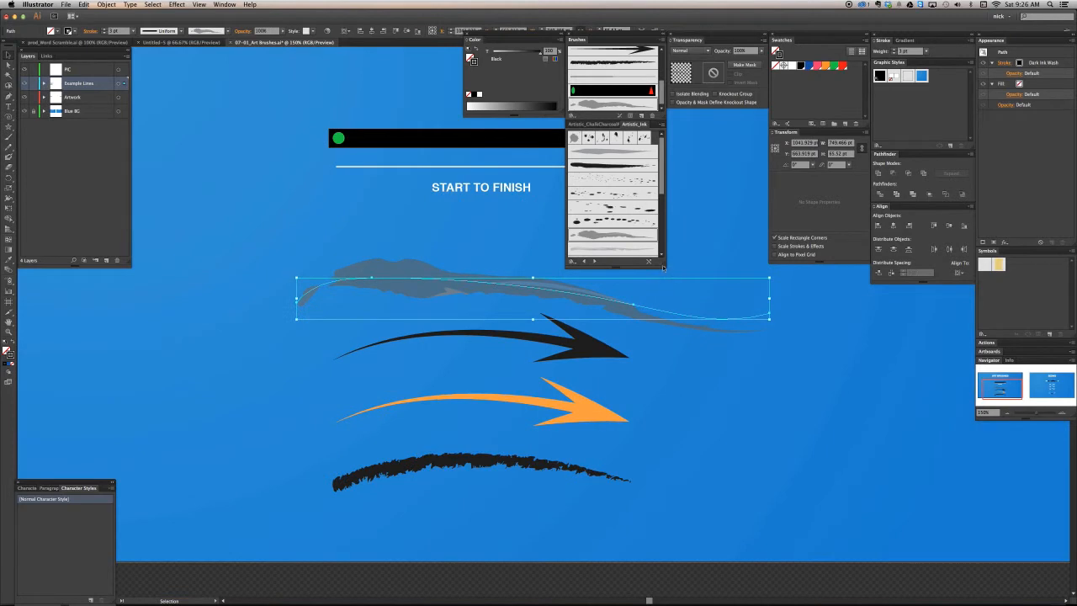
mouse_move(662, 264)
mouse_down()
mouse_move(661, 245)
mouse_move(661, 277)
mouse_up()
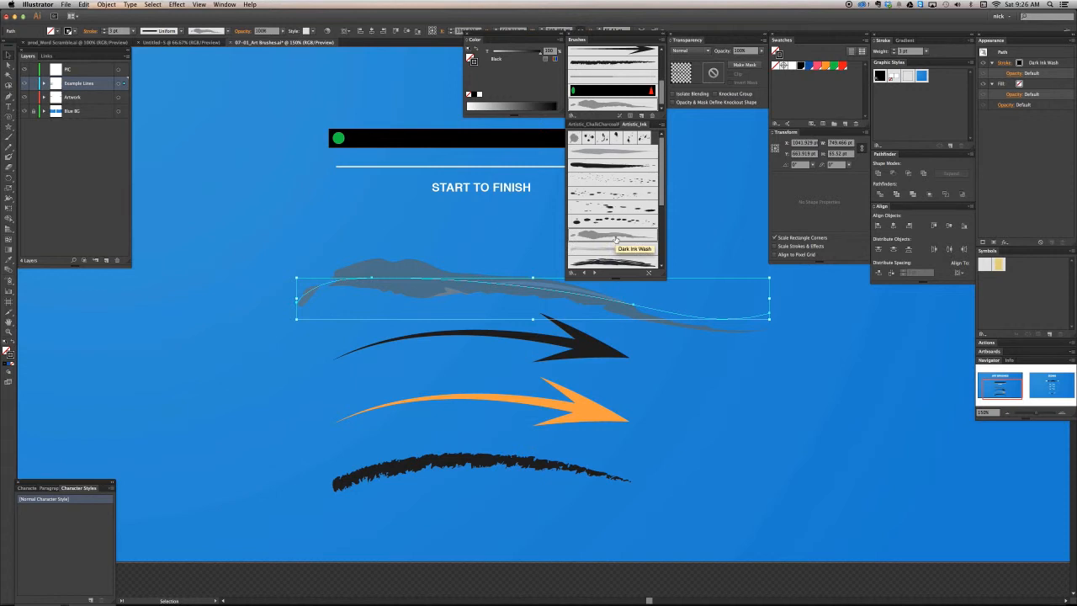
Try to apply the Dark Ink Wash brush from the library directly to the blue background.
mouse_move(614, 242)
mouse_down()
mouse_move(279, 217)
mouse_move(250, 219)
mouse_move(253, 236)
mouse_move(241, 224)
mouse_up()
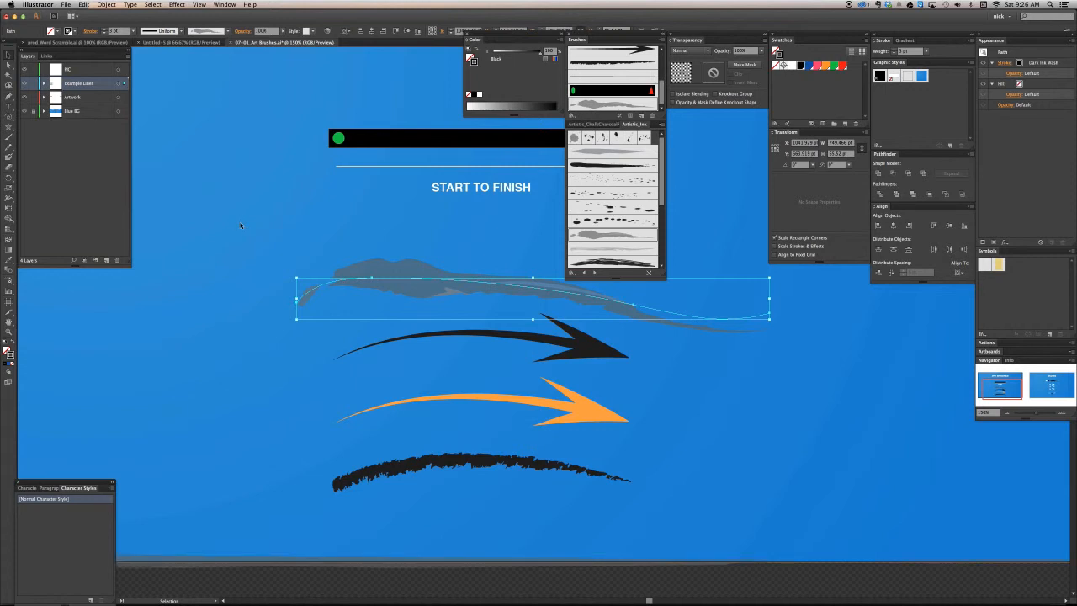
key(super+0)
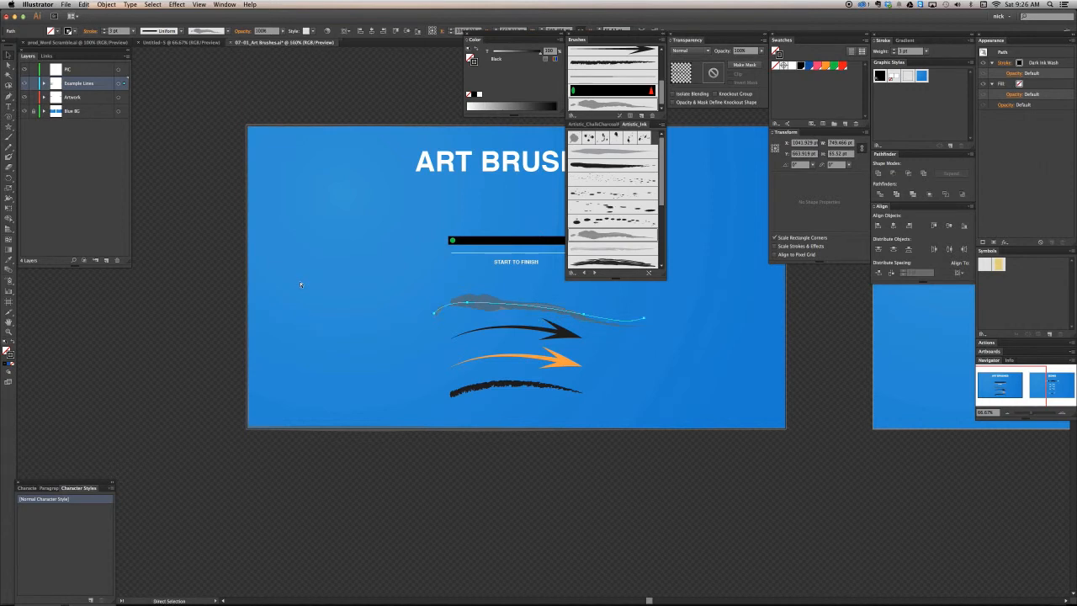
key(super+1)
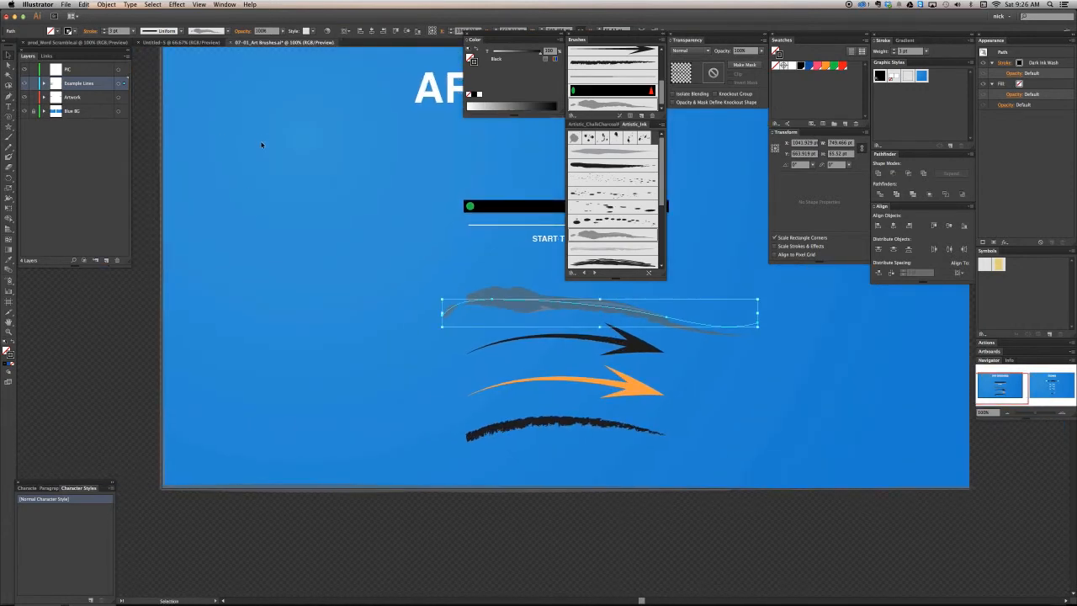
drag(413, 184, 428, 218)
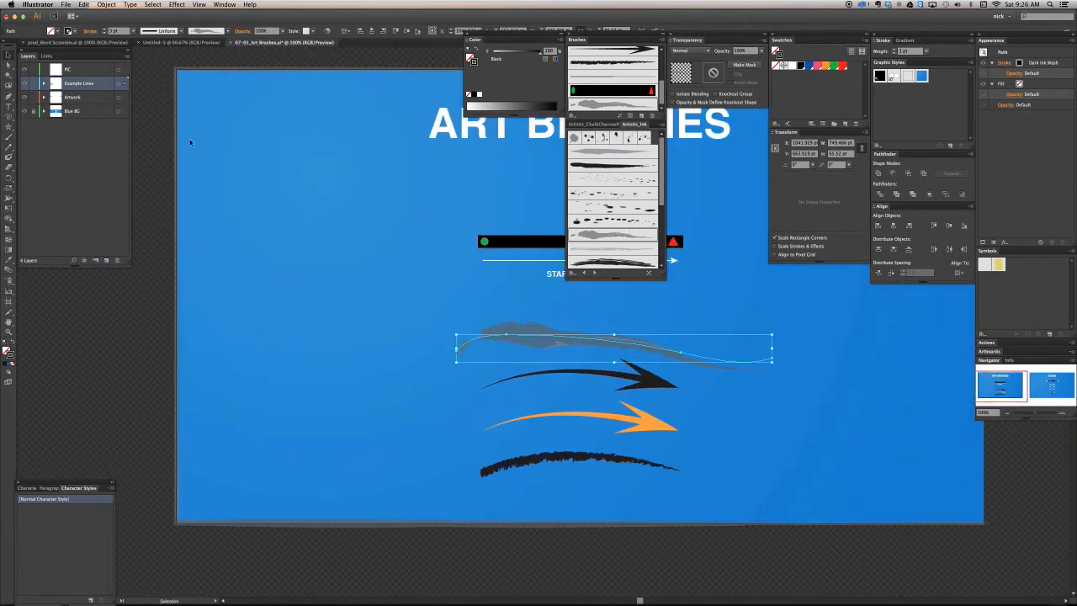
right_click(191, 411)
click(178, 485)
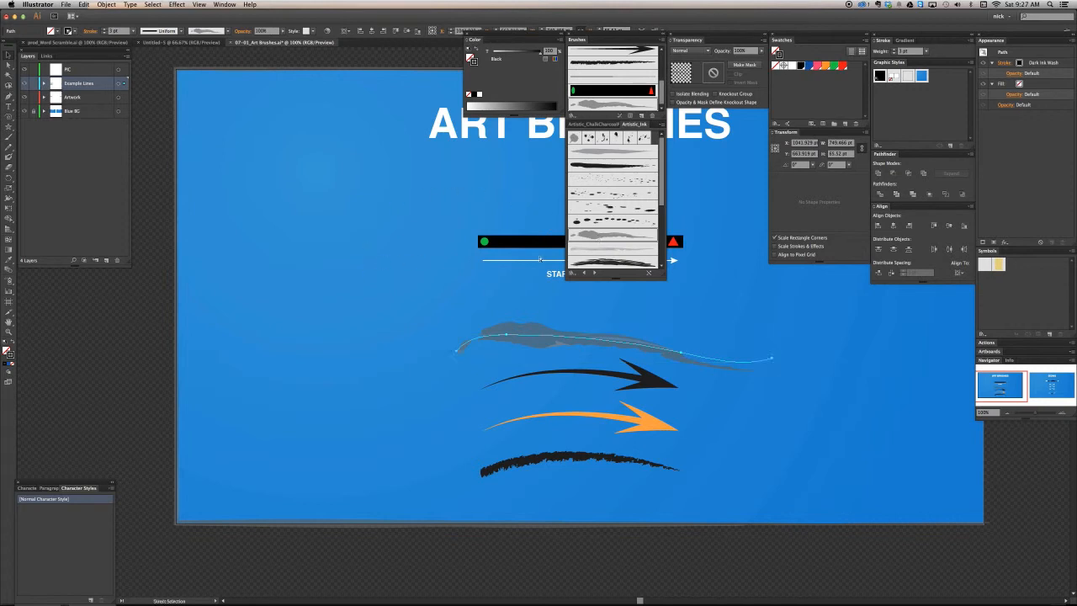
Apply the Dark Ink Wash brush directly to the ART BRUSHES title and undo it.
mouse_move(593, 236)
mouse_down()
mouse_move(481, 132)
mouse_move(361, 271)
mouse_up()
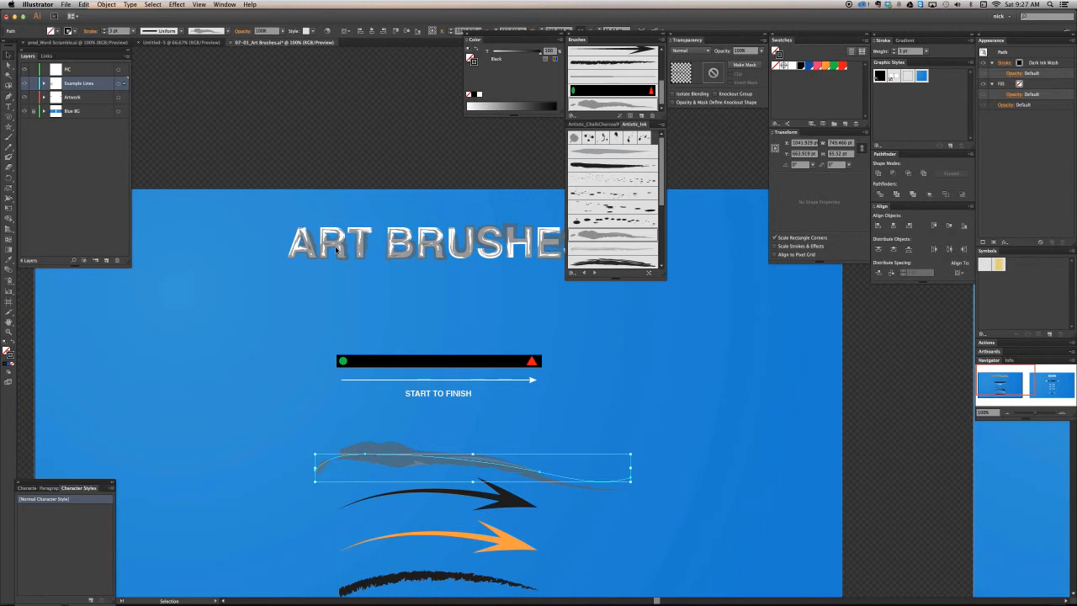
key(super+z)
drag(446, 267, 471, 288)
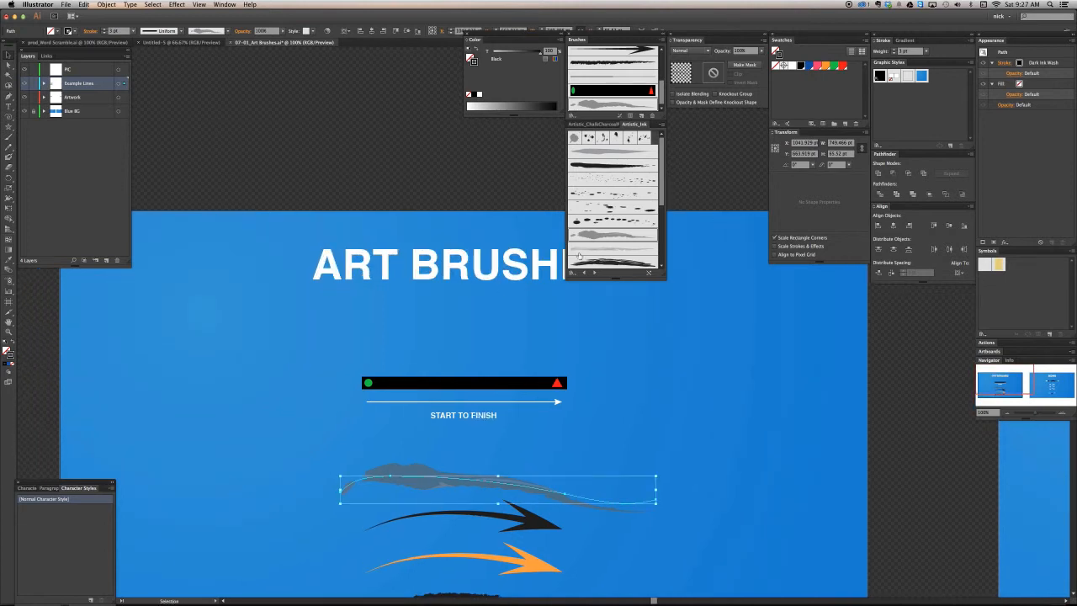
Place the Dark Ink Wash brush's source artwork on the empty canvas above the artboard and select it.
mouse_move(581, 239)
mouse_down()
mouse_move(406, 153)
mouse_move(412, 161)
mouse_move(331, 161)
mouse_move(412, 174)
mouse_move(370, 167)
mouse_up()
key(super+shift+d)
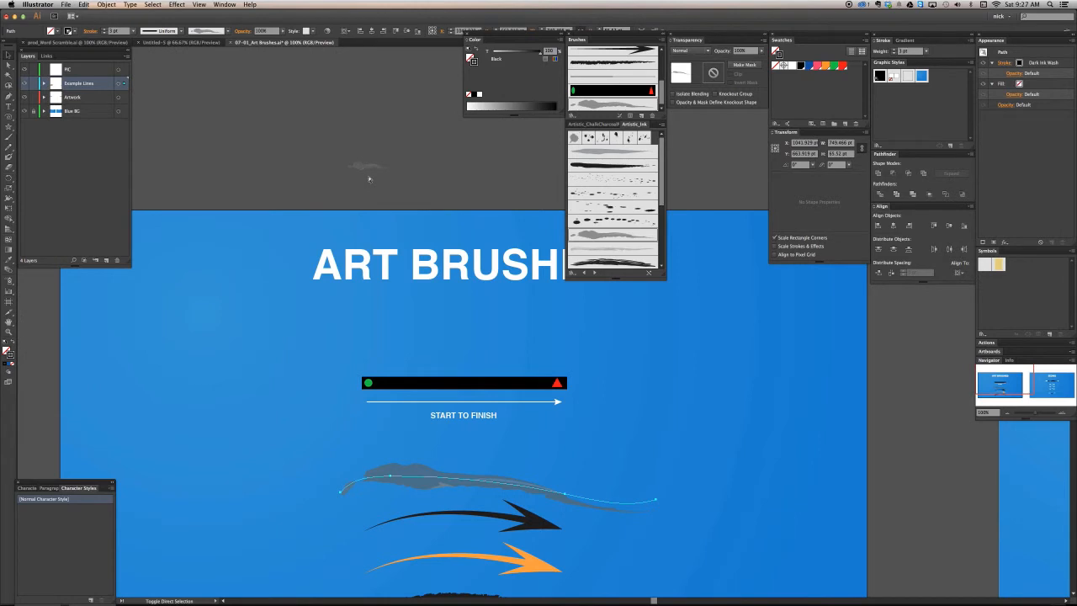
key(super+shift+d)
key(z)
drag(323, 148, 417, 197)
key(v)
click(414, 268)
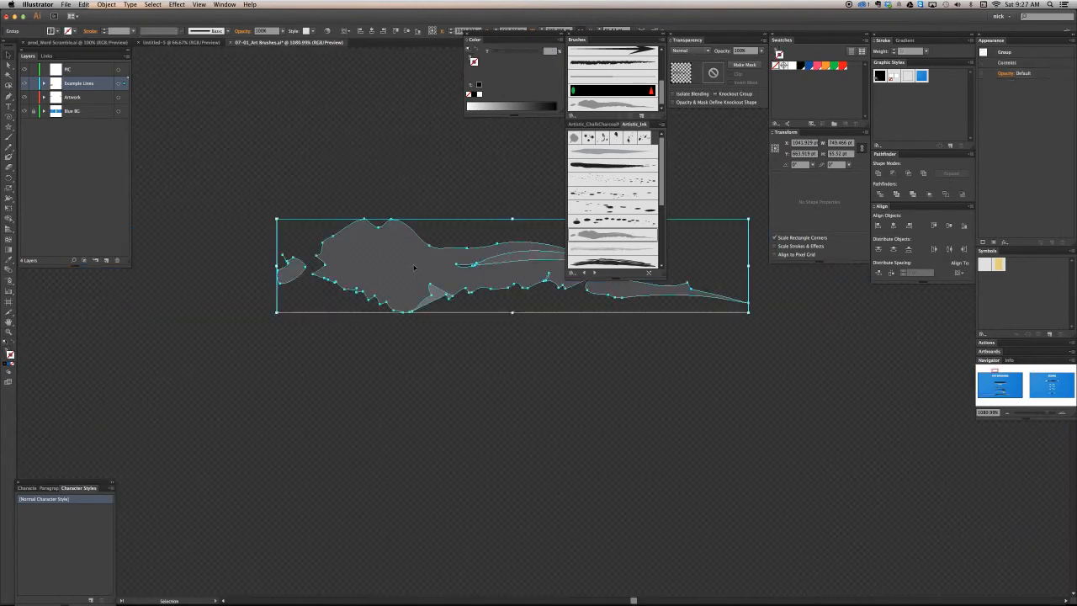
Examine the grouped Dark Ink Wash artwork and the unpainted bounding rectangle around it, and deselect everything.
drag(414, 267, 371, 314)
key(a)
click(249, 239)
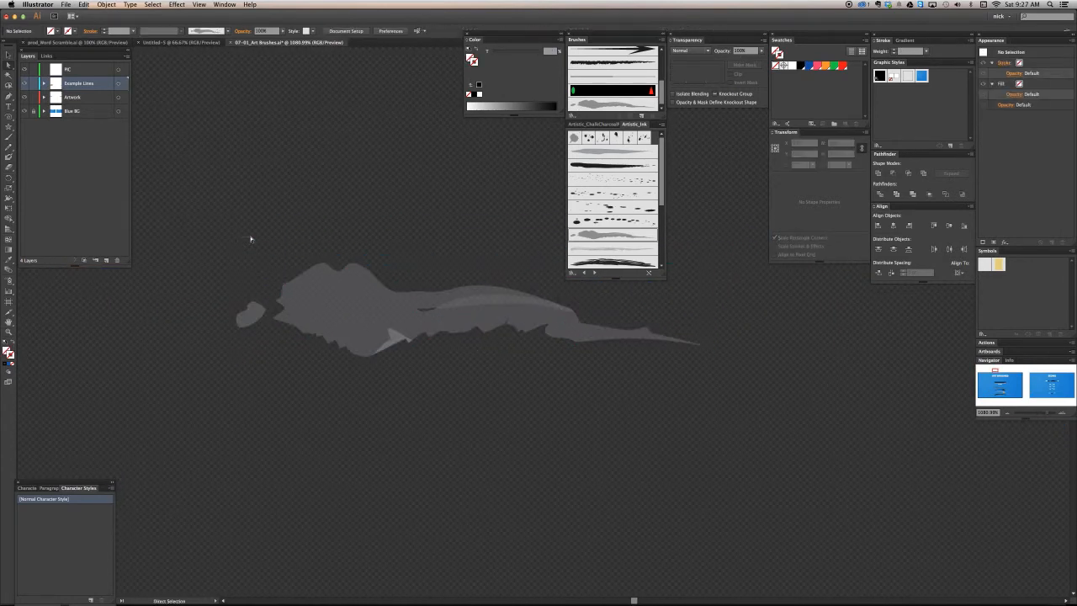
key(super+minus)
key(v)
drag(280, 230, 704, 369)
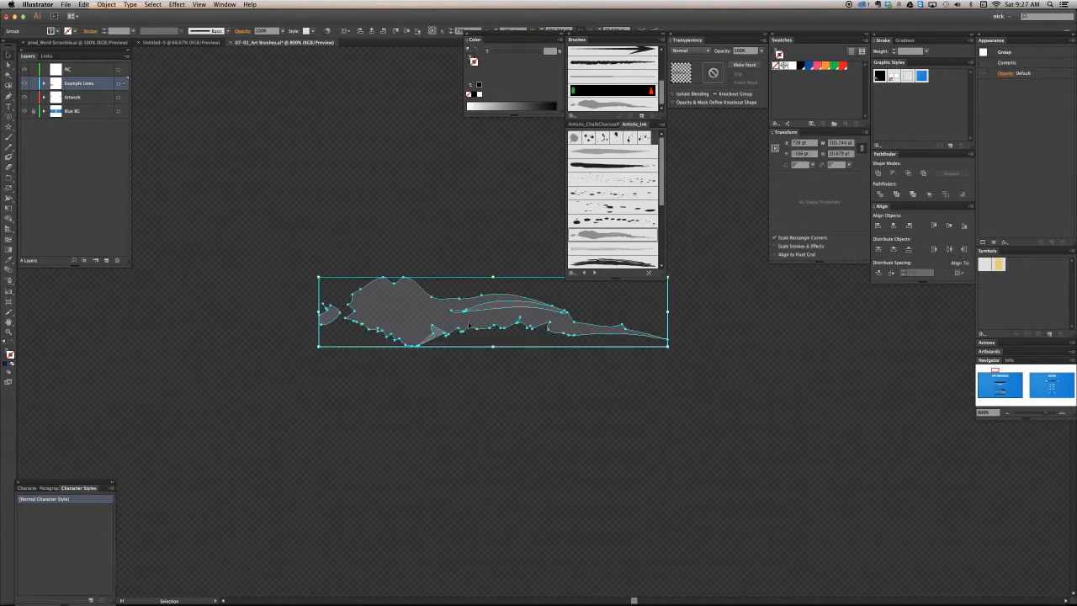
key(space)
drag(330, 244, 294, 244)
key(a)
click(305, 284)
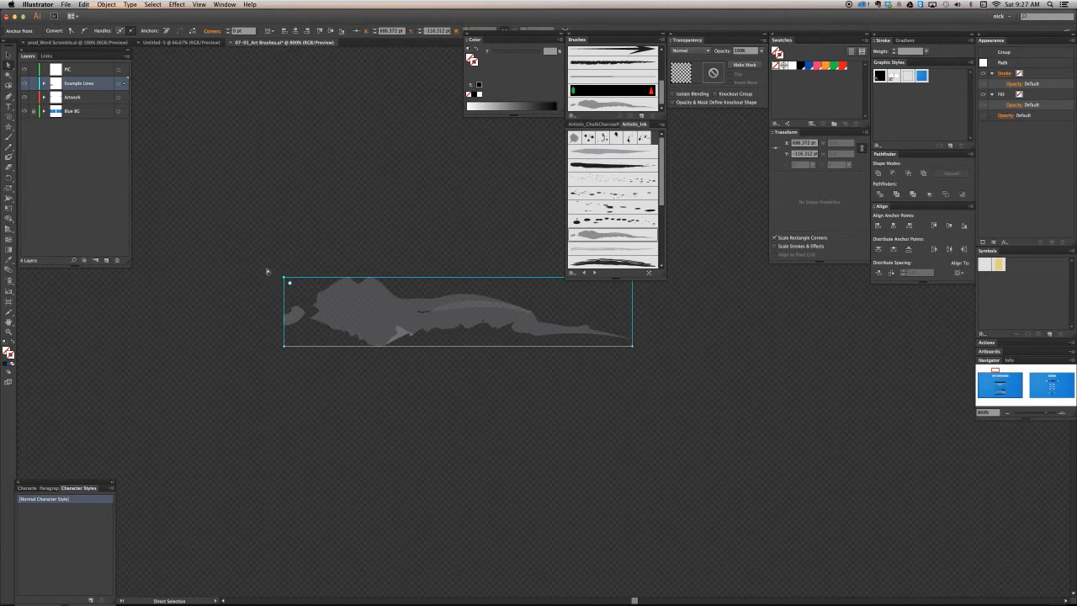
click(277, 307)
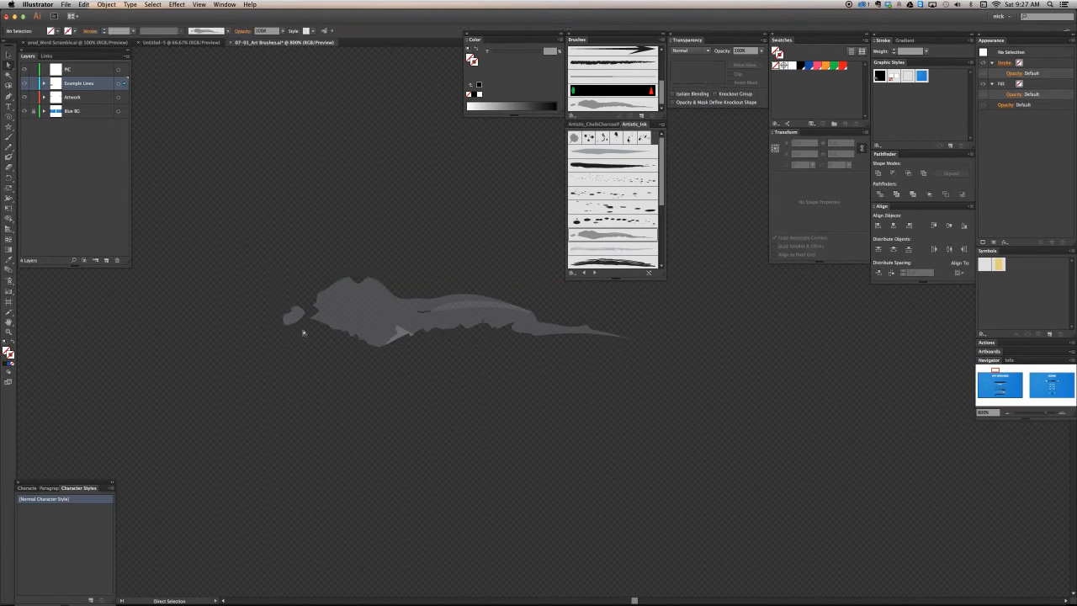
Inspect only the small detached blob beside the ink artwork's thick end, and deselect it.
key(alt)
alt+click(296, 318)
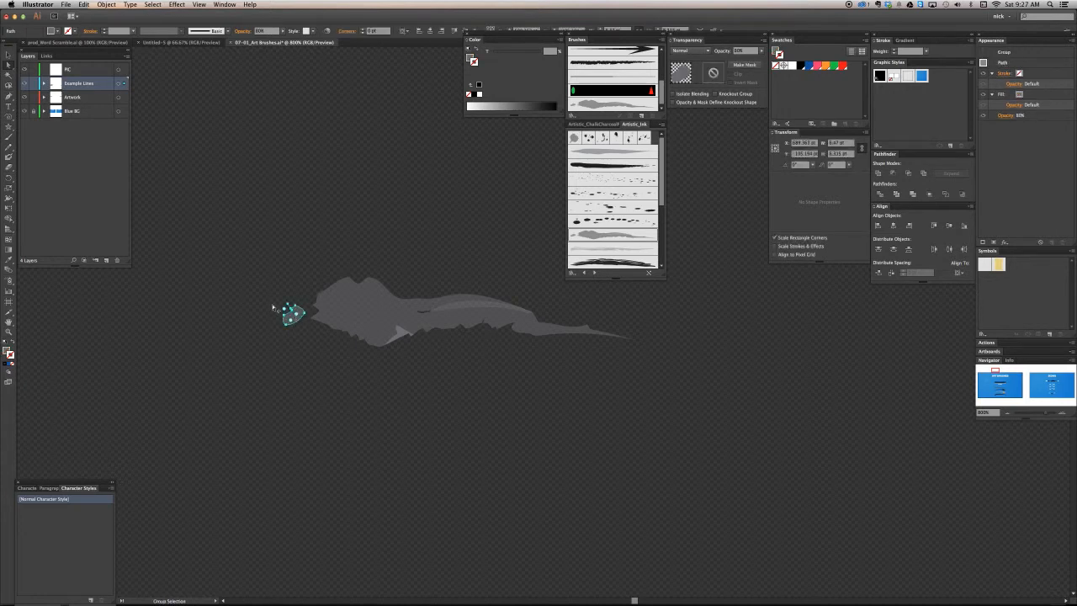
scroll(274, 308, up, 1)
key(v)
click(416, 412)
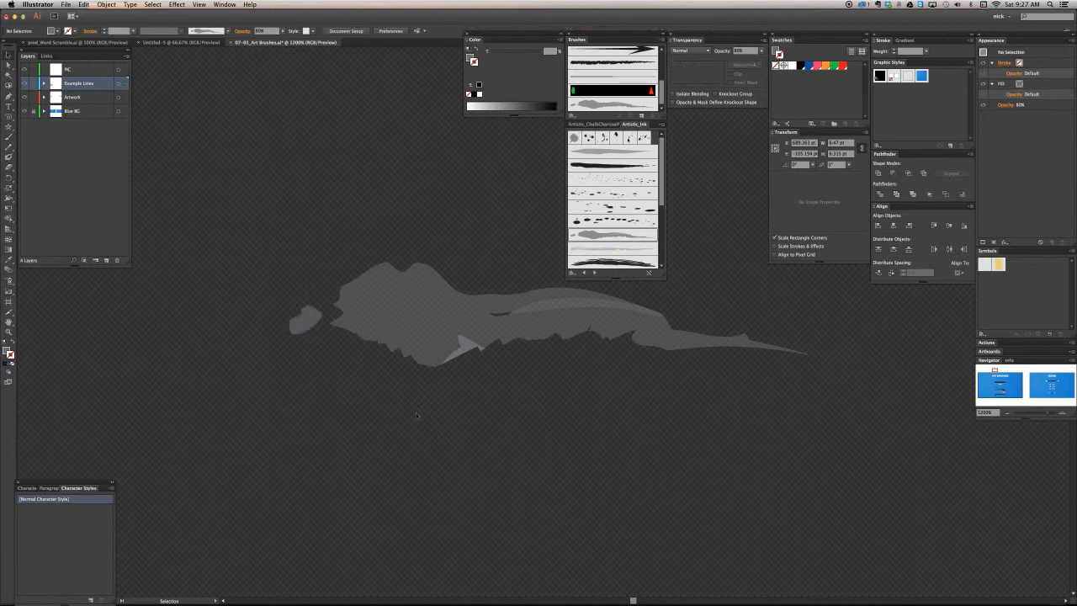
Add two smaller copies of the detached blob around it, beyond the ink artwork's thick end.
drag(479, 423, 458, 432)
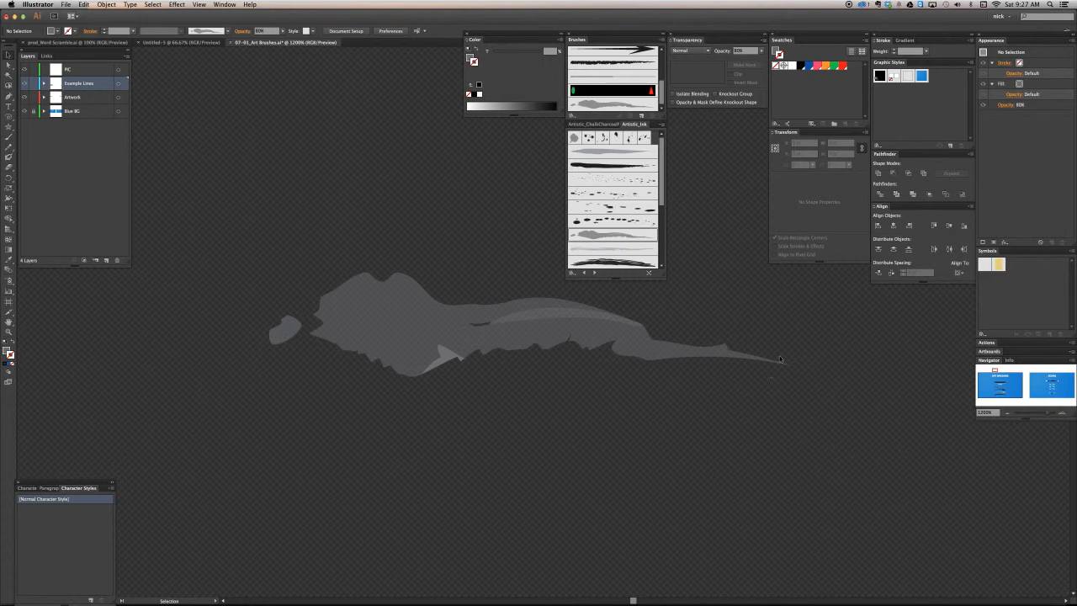
key(a)
click(290, 333)
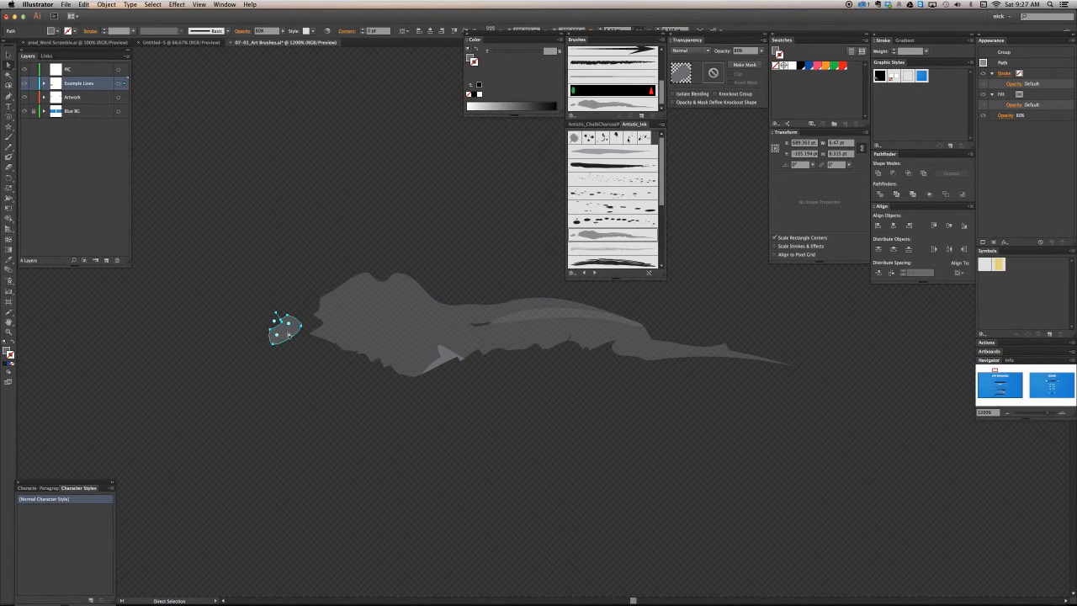
drag(288, 334, 250, 327)
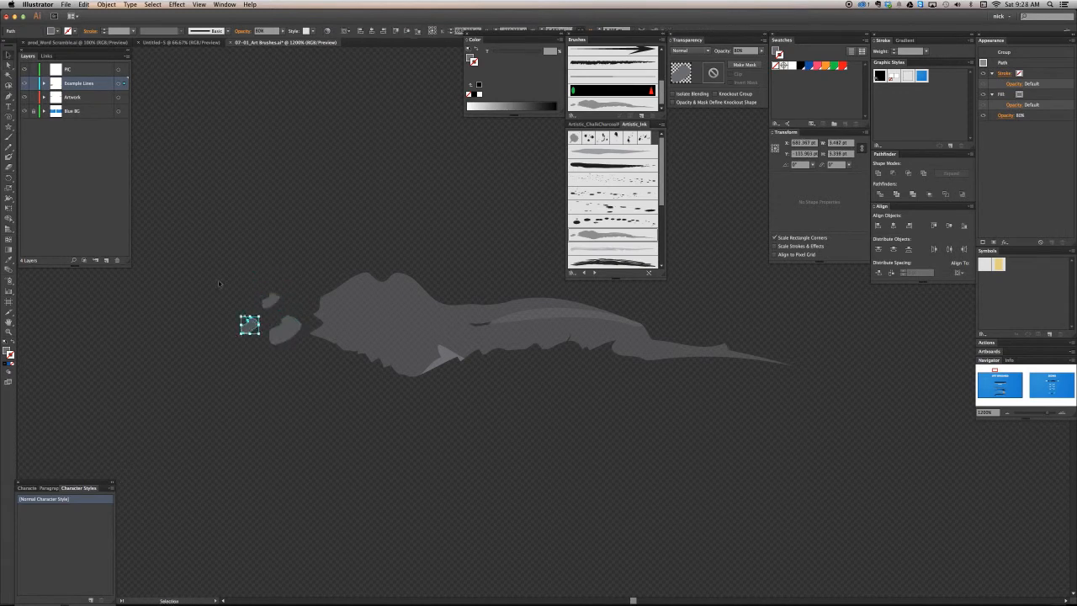
Select the whole modified ink artwork and redefine the Dark Ink Wash brush with it, keeping its options and updating existing strokes.
mouse_move(212, 238)
mouse_down()
mouse_move(471, 326)
mouse_move(799, 401)
mouse_up()
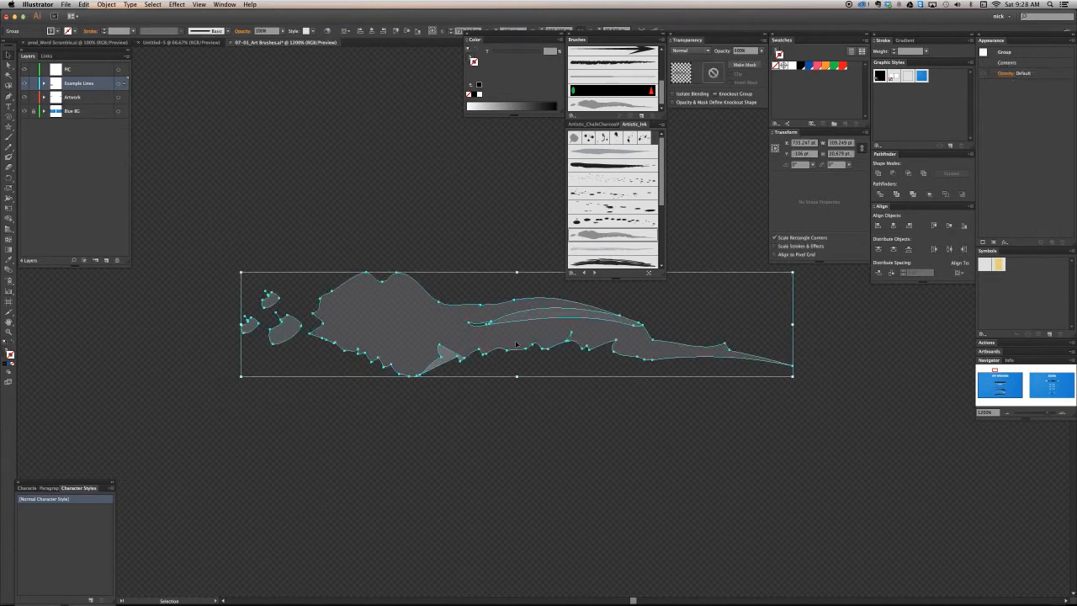
mouse_move(426, 300)
mouse_down()
mouse_move(587, 216)
mouse_move(644, 241)
mouse_move(626, 240)
mouse_up()
mouse_move(376, 295)
mouse_down()
mouse_move(471, 235)
mouse_move(581, 118)
mouse_move(622, 108)
mouse_move(604, 105)
mouse_up()
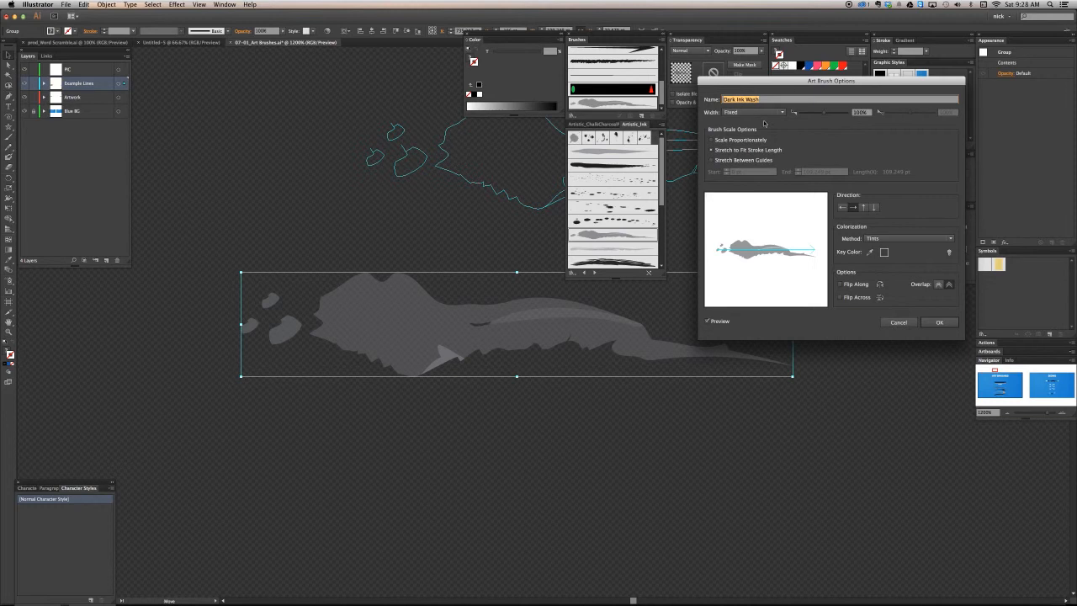
click(937, 322)
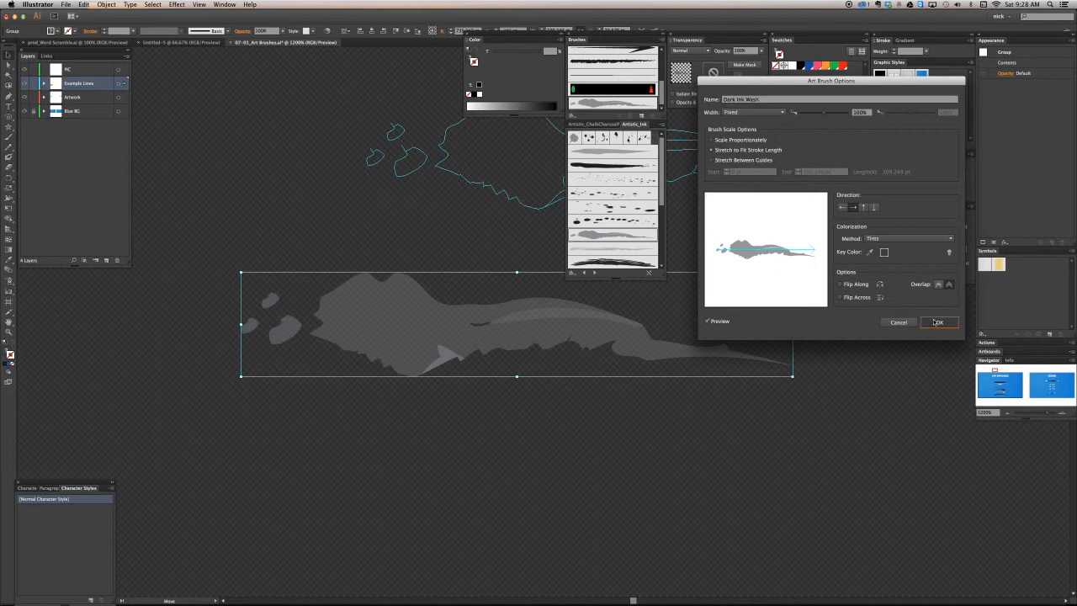
click(937, 322)
click(815, 228)
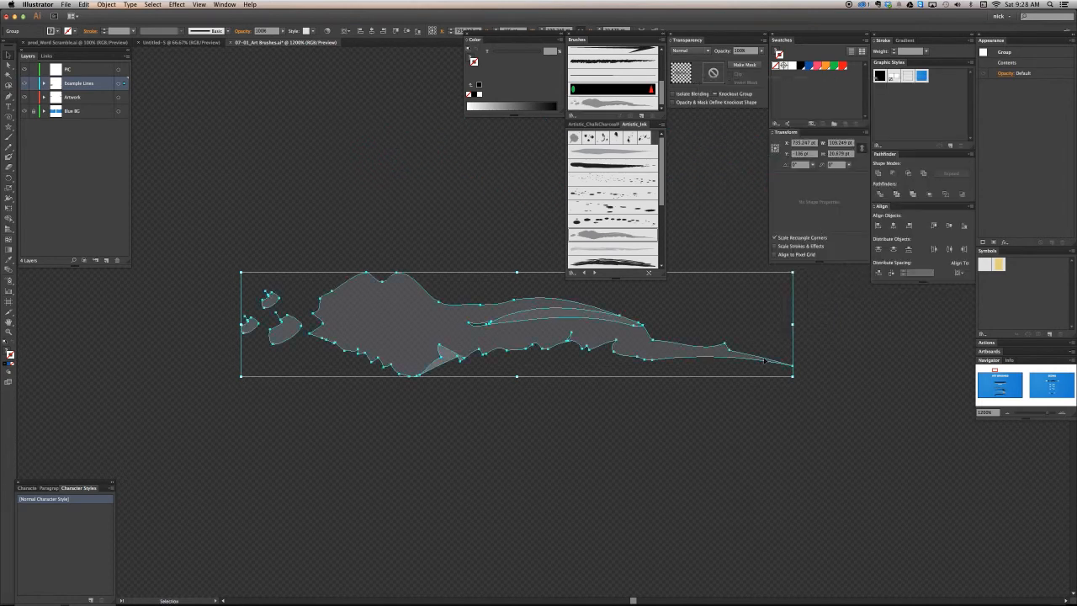
Examine the ink stroke above the black arrow on the artboard, undoing and redoing the brush redefinition to compare both versions.
key(super+minus)
key(super+minus)
key(super+minus)
key(super+minus)
key(super+minus)
key(super+minus)
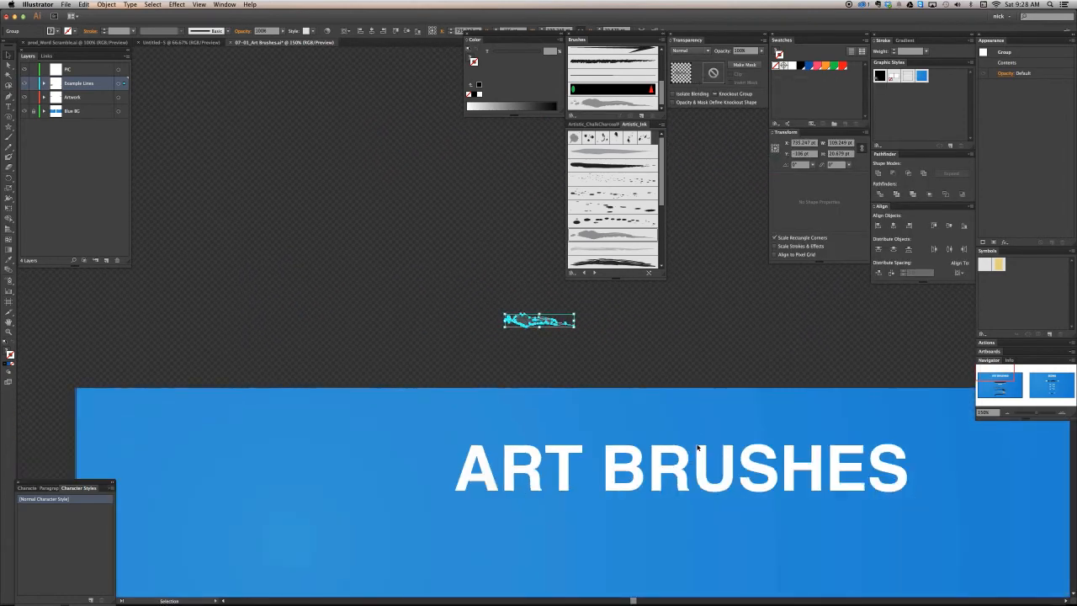
drag(707, 446, 649, 330)
scroll(649, 331, down, 10)
scroll(648, 331, right, 4)
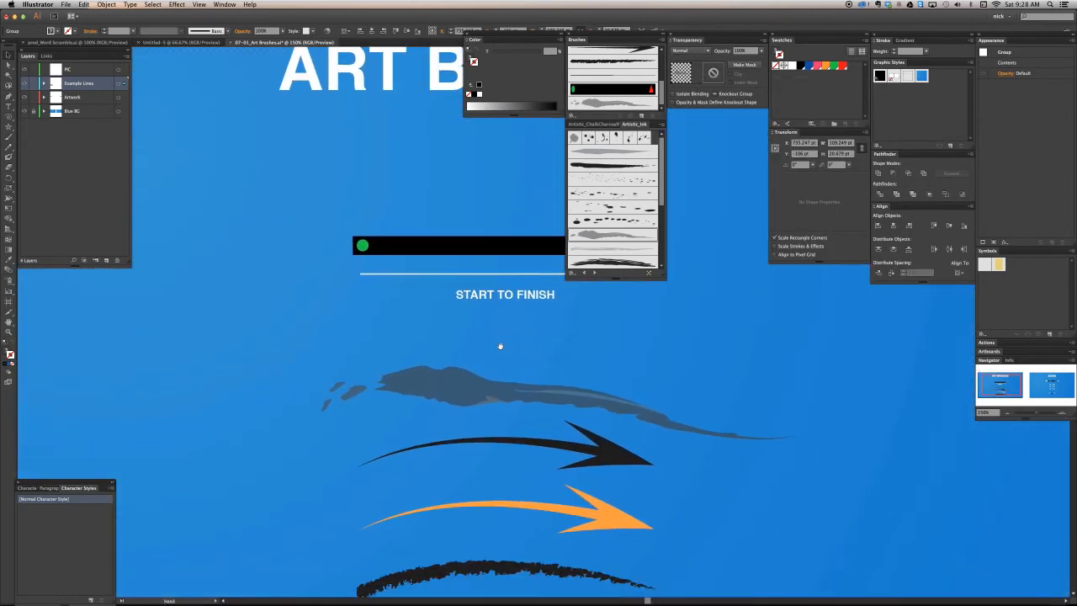
click(421, 395)
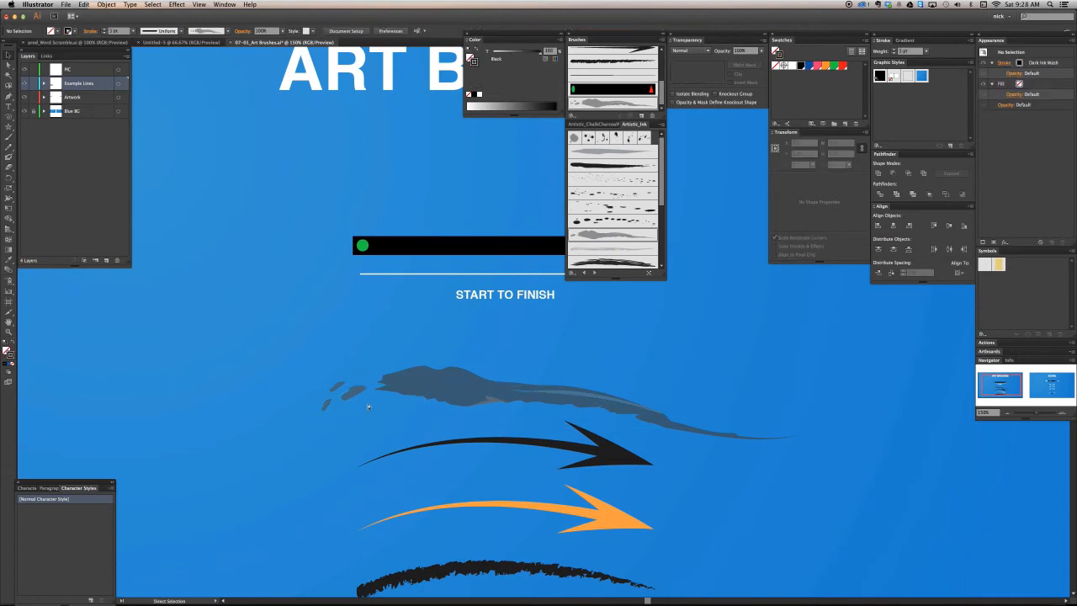
key(super+z)
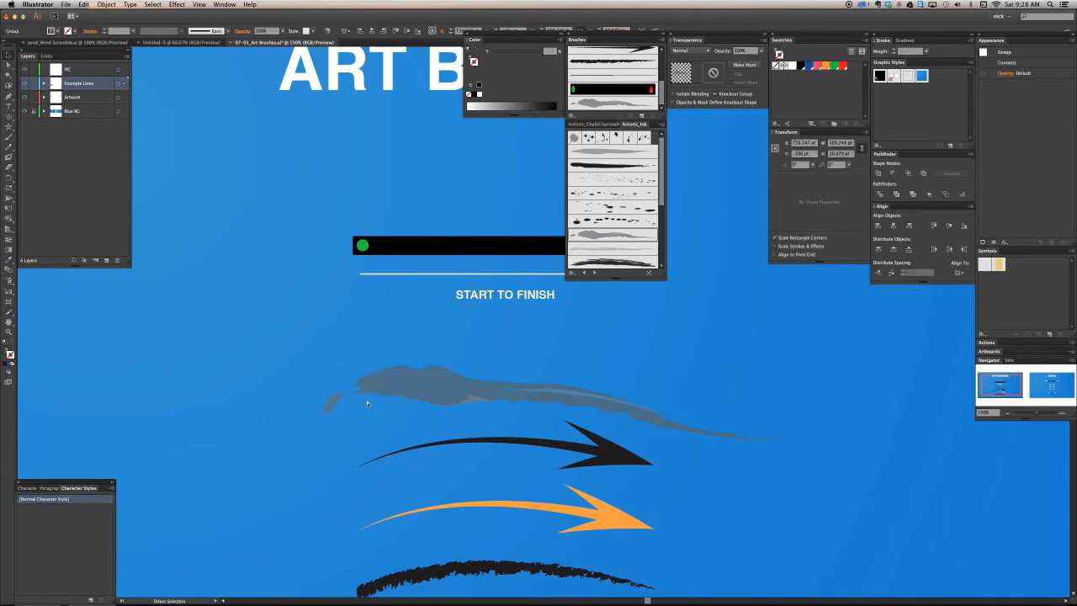
key(super+z)
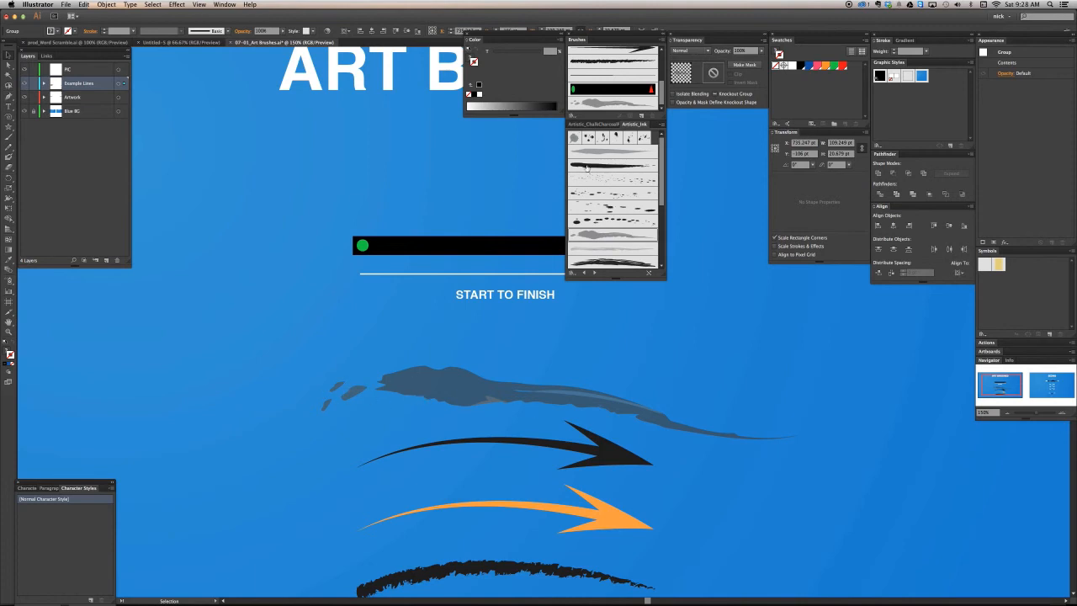
Collapse the Artistic_Ink brush library to uncover the START TO FINISH example and view the brush strokes below it.
double_click(635, 126)
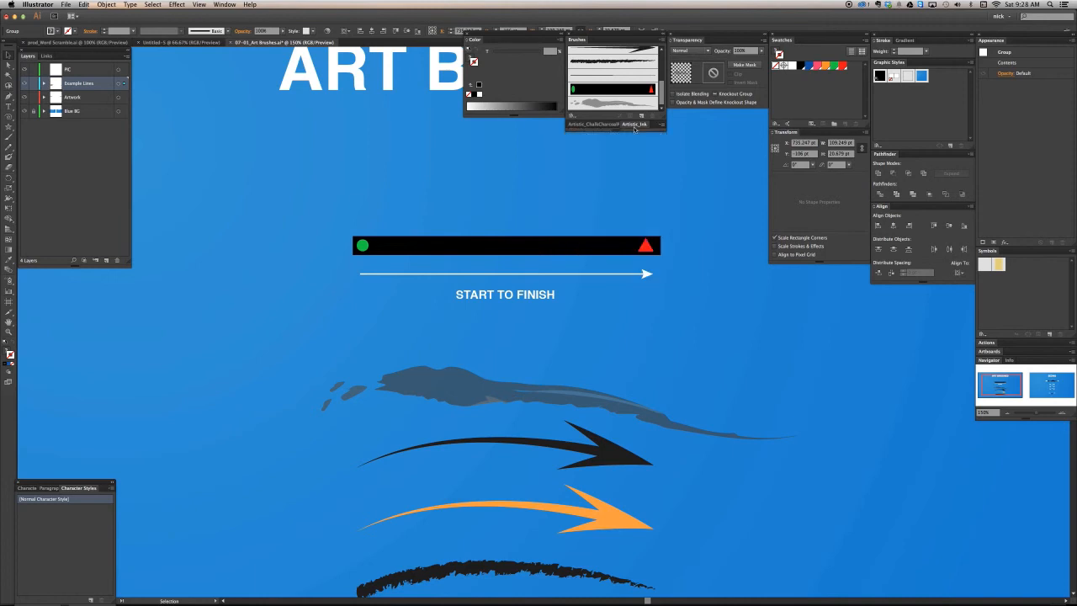
key(a)
key(v)
scroll(595, 446, down, 3)
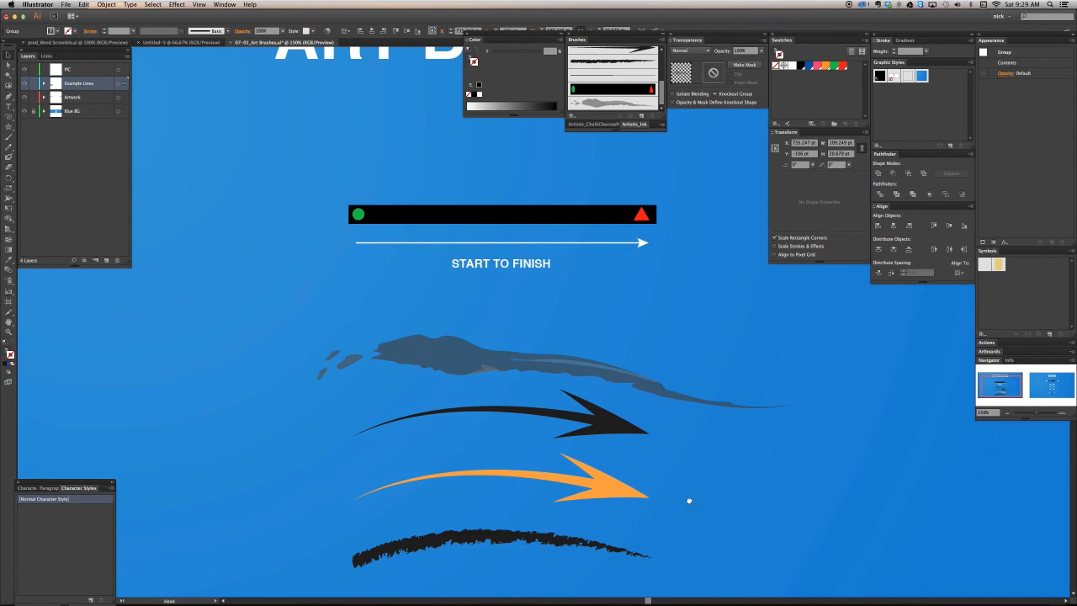
scroll(687, 500, down, 1)
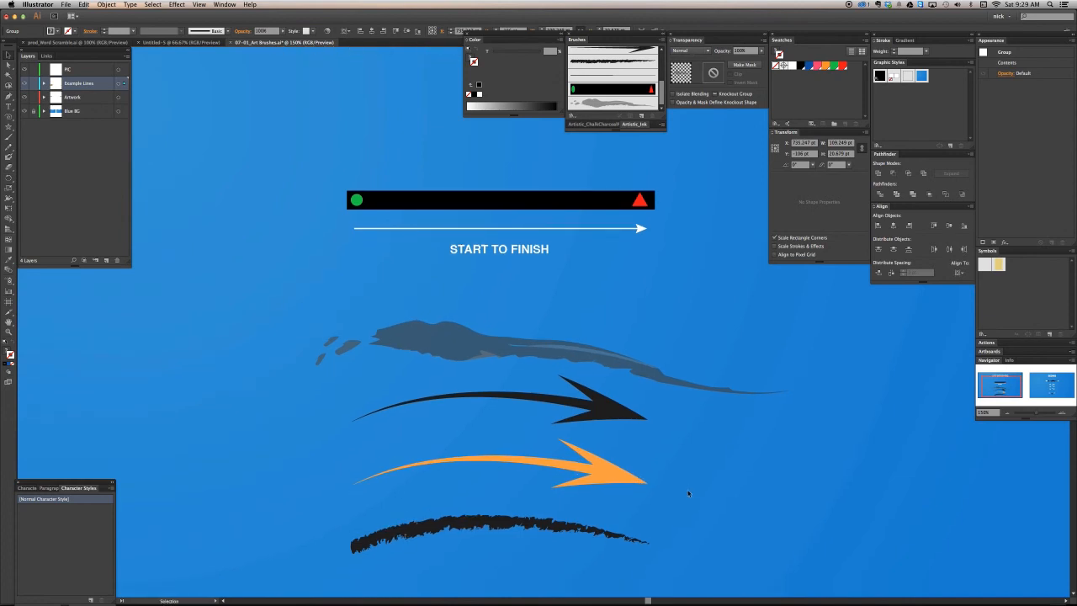